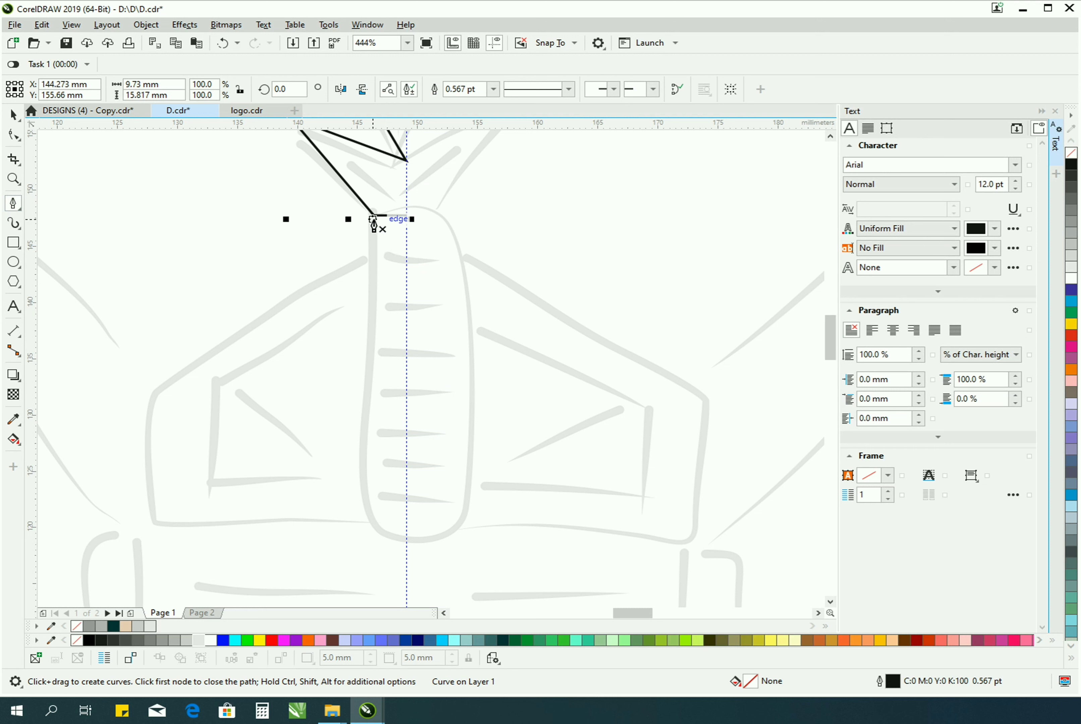
Finish the plume's base edge at the centre guideline and draw a slanted line from the ridge's bottom centre to its upper-left corner.
{"action": "left_click", "coordinate": [407, 215]}
{"action": "key", "text": "space"}
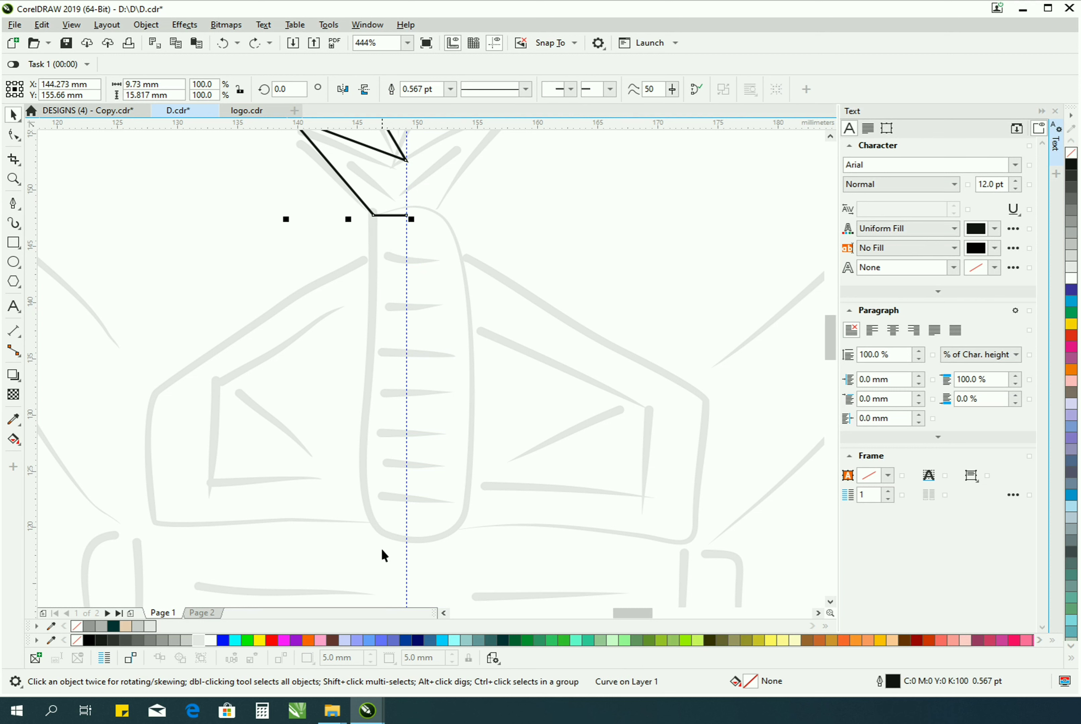
{"action": "key", "text": "space"}
{"action": "left_click", "coordinate": [406, 542]}
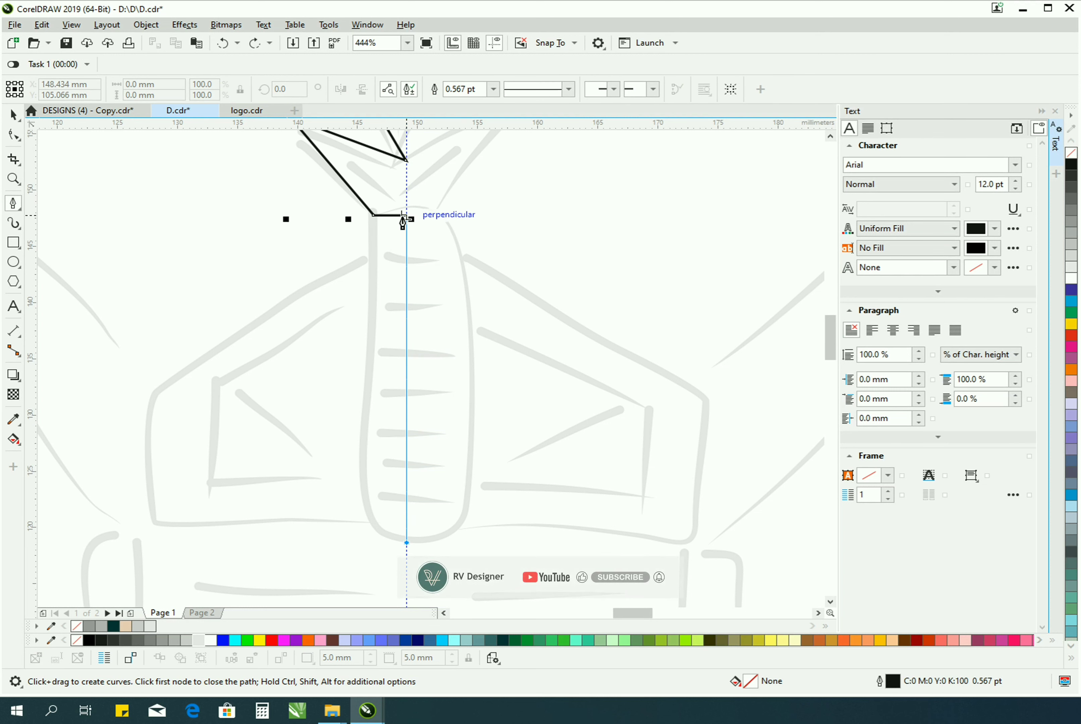
{"action": "left_click", "coordinate": [373, 215]}
{"action": "key", "text": "space"}
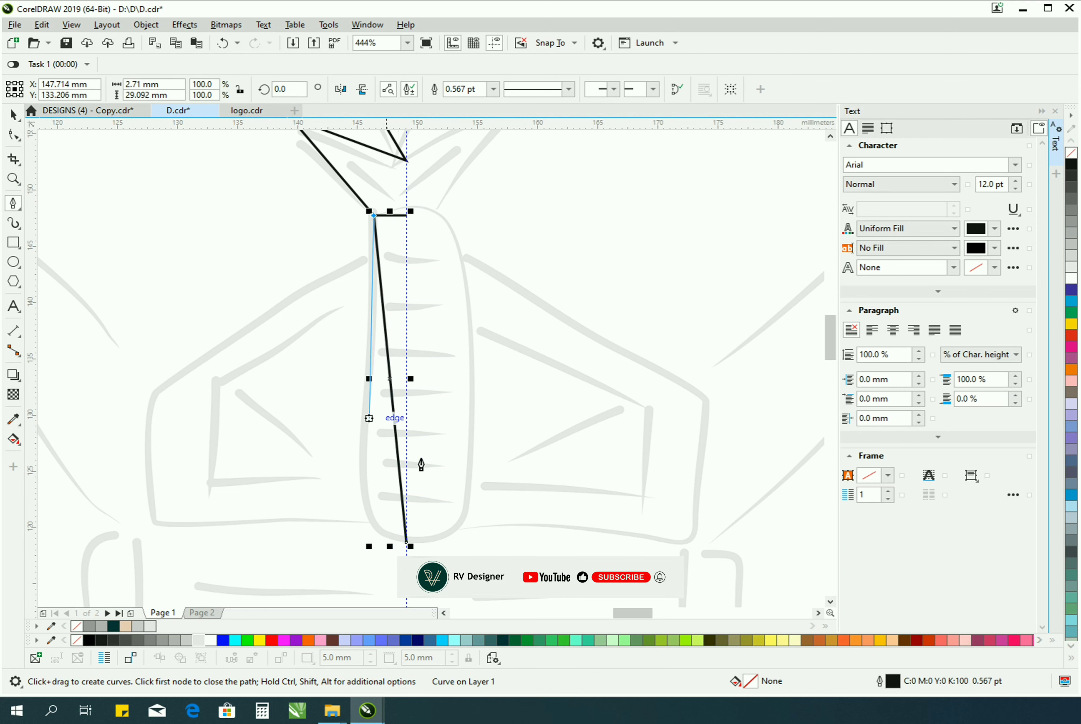
Add a node near the middle of the slanted ridge line and try moving it to the ridge's lower-left corner.
{"action": "left_click", "coordinate": [13, 135]}
{"action": "double_click", "coordinate": [391, 391]}
{"action": "left_click_drag", "start_coordinate": [390, 391], "coordinate": [371, 540]}
{"action": "key", "text": "ctrl+z"}
{"action": "key", "text": "space"}
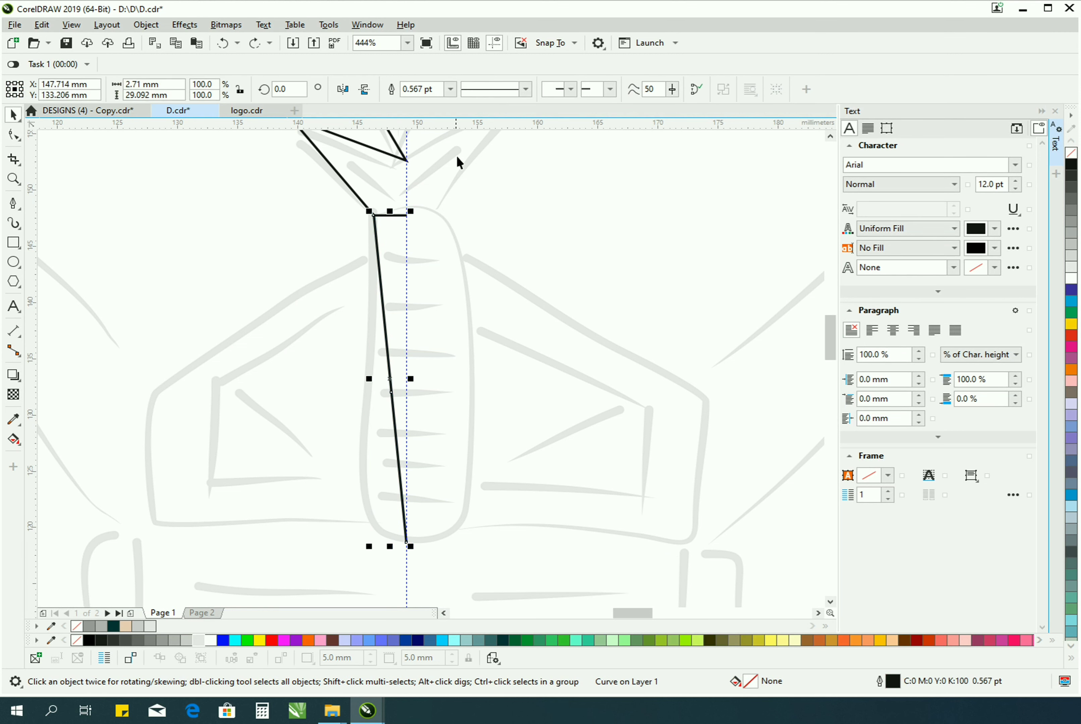
Place a horizontal guideline at about Y 118.66 mm along the ridge's bottom and a vertical guideline through its upper-left corner.
{"action": "left_click_drag", "start_coordinate": [421, 608], "coordinate": [407, 543]}
{"action": "left_click", "coordinate": [14, 135]}
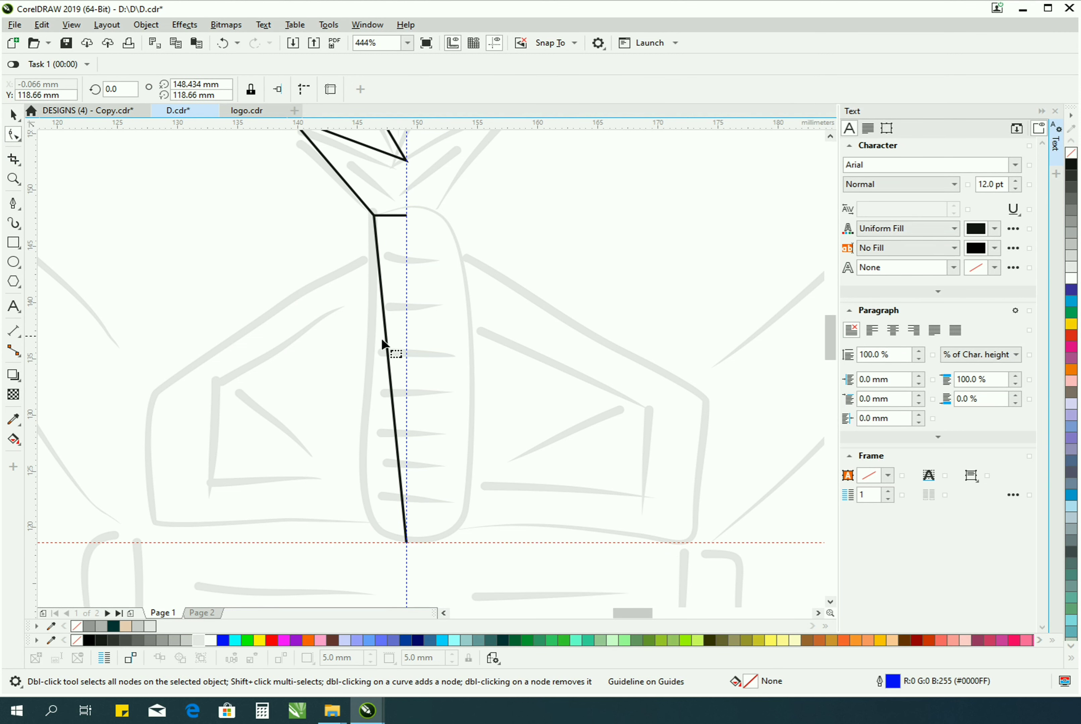
{"action": "key", "text": "z"}
{"action": "scroll", "coordinate": [451, 363], "scroll_direction": "down", "scroll_amount": 5}
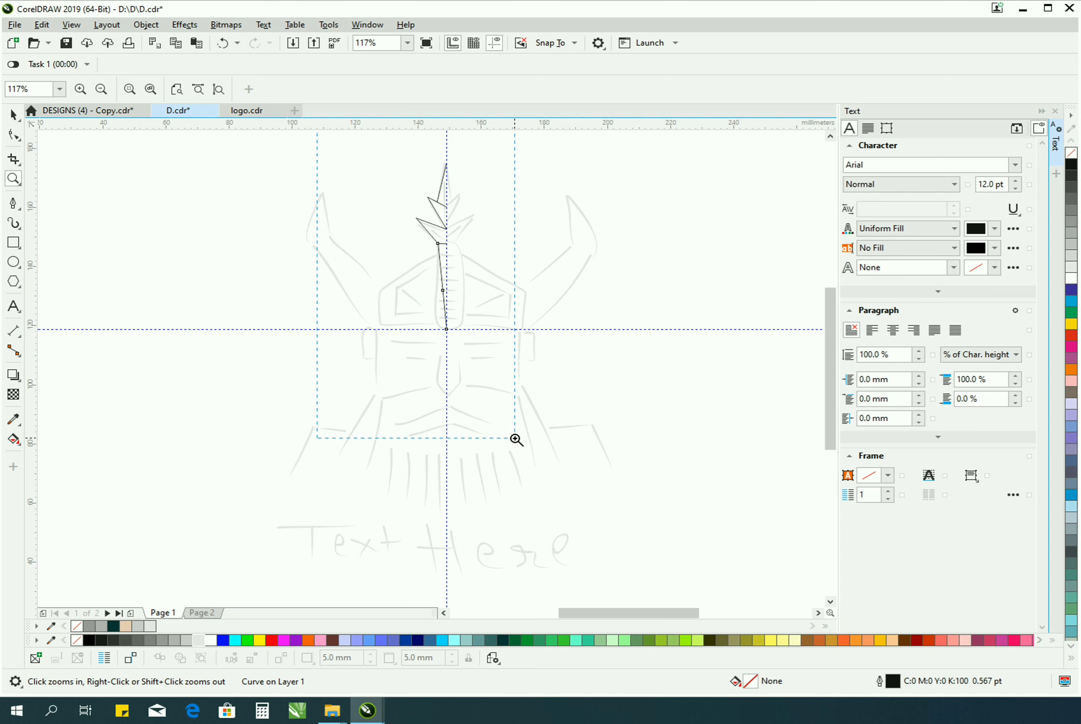
{"action": "left_click_drag", "start_coordinate": [514, 438], "coordinate": [539, 437]}
{"action": "mouse_move", "coordinate": [379, 295]}
{"action": "left_mouse_down"}
{"action": "mouse_move", "coordinate": [471, 449]}
{"action": "mouse_move", "coordinate": [543, 487]}
{"action": "left_mouse_up"}
{"action": "key", "text": "space"}
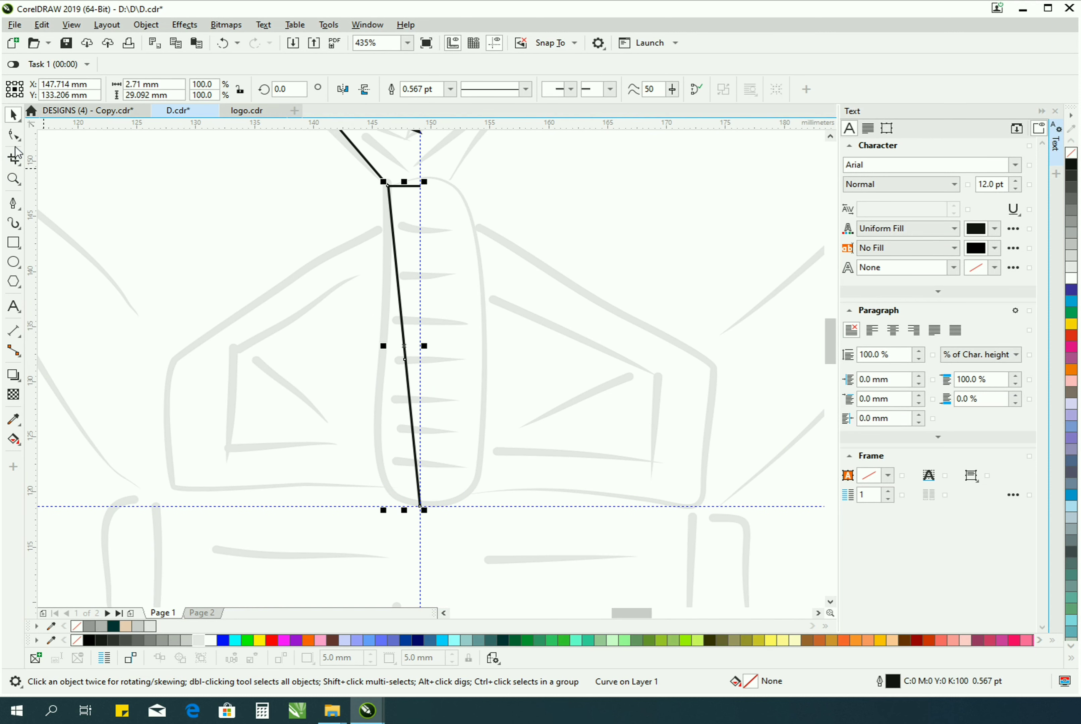
{"action": "key", "text": "F10"}
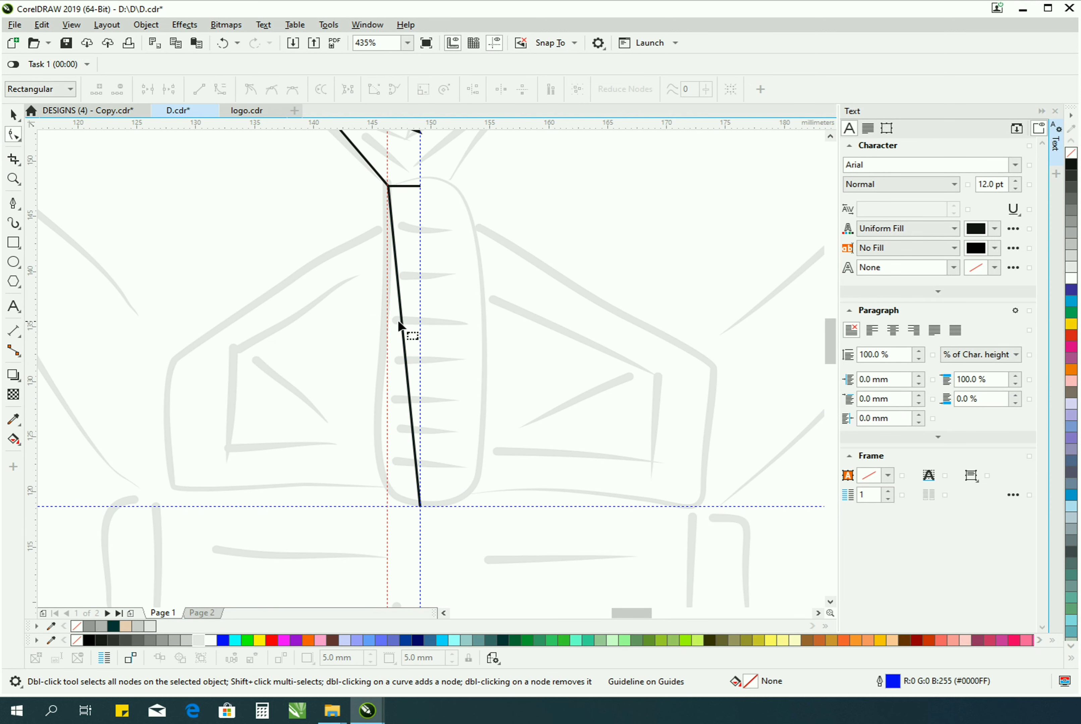
Move the slanted line's middle node to the guideline intersection at the ridge's lower-left corner, squaring off the half ridge.
{"action": "double_click", "coordinate": [402, 318]}
{"action": "left_click_drag", "start_coordinate": [388, 341], "coordinate": [458, 400]}
{"action": "left_click_drag", "start_coordinate": [406, 362], "coordinate": [388, 507]}
Place a vertical guideline at about X 127.74 mm on the helmet's left edge and a horizontal one where its sloped top meets the ridge.
{"action": "key", "text": "z"}
{"action": "scroll", "coordinate": [485, 407], "scroll_direction": "down", "scroll_amount": 3}
{"action": "left_click_drag", "start_coordinate": [239, 282], "coordinate": [559, 475]}
{"action": "key", "text": "space"}
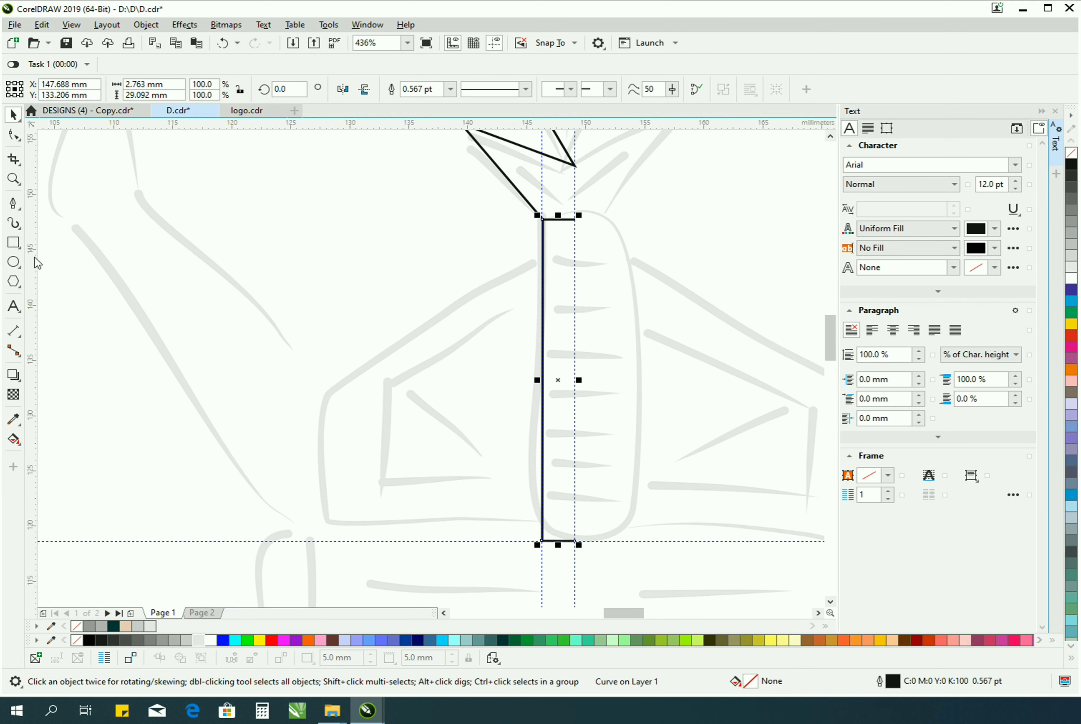
{"action": "left_click_drag", "start_coordinate": [326, 516], "coordinate": [320, 516]}
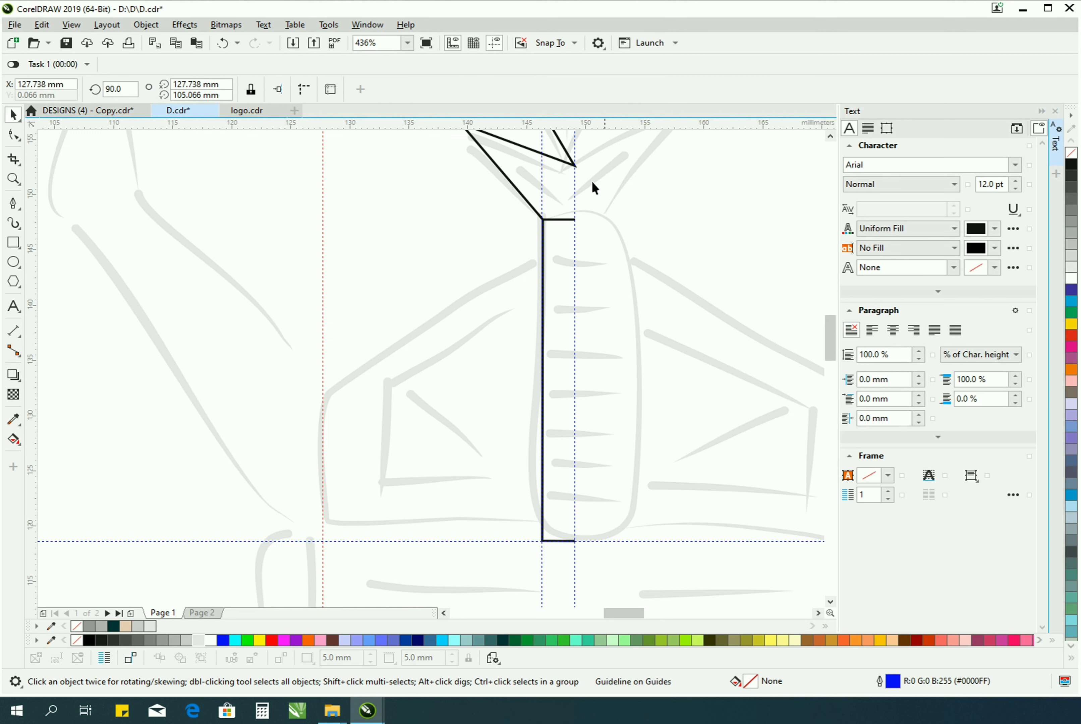
{"action": "left_click", "coordinate": [545, 263]}
Draw a closed rectangle about 18.6 × 25.1 mm along the guidelines for the helmet's left side.
{"action": "left_click", "coordinate": [15, 204]}
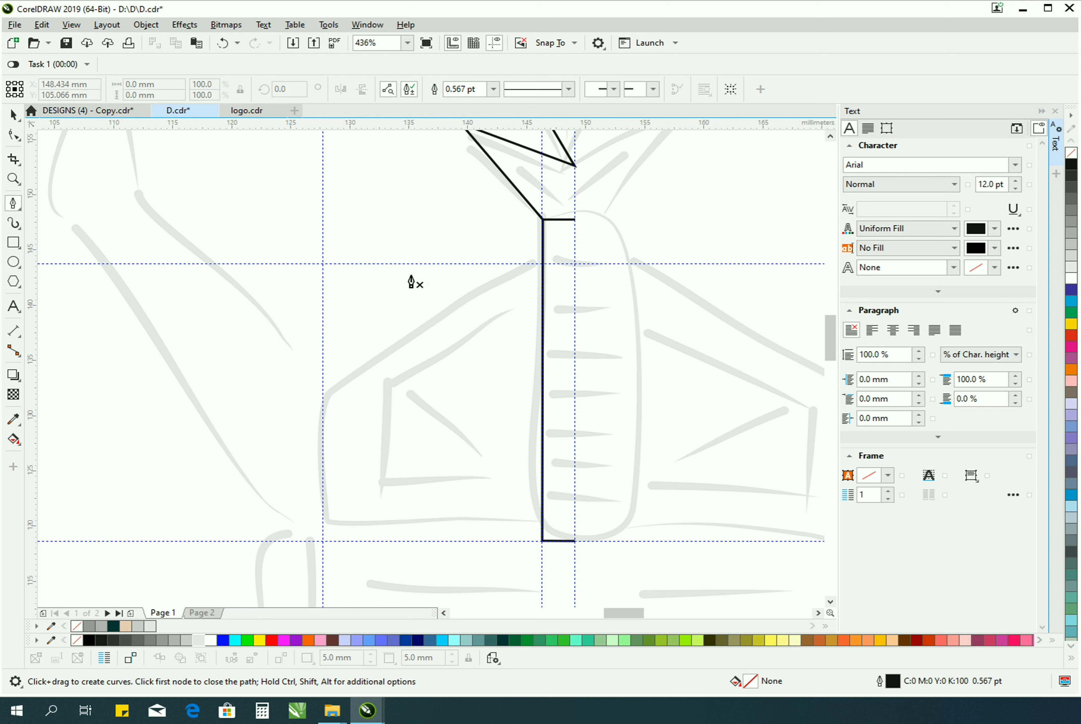
{"action": "double_click", "coordinate": [542, 263]}
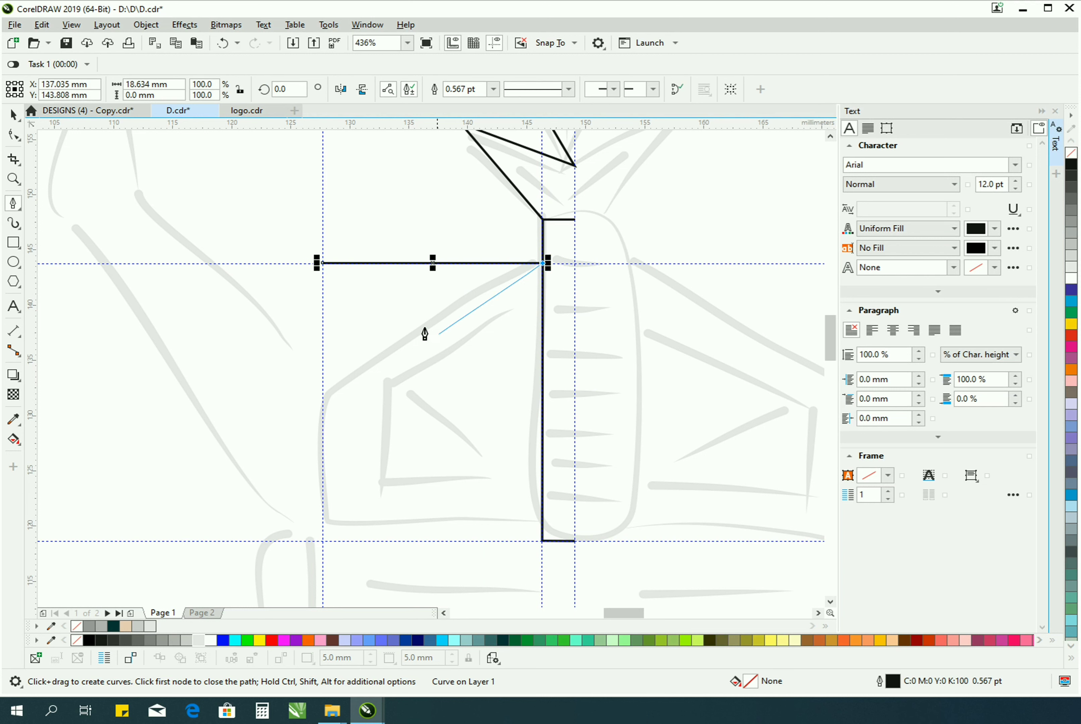
{"action": "left_click", "coordinate": [323, 264]}
{"action": "left_click", "coordinate": [324, 541]}
{"action": "left_click", "coordinate": [541, 541]}
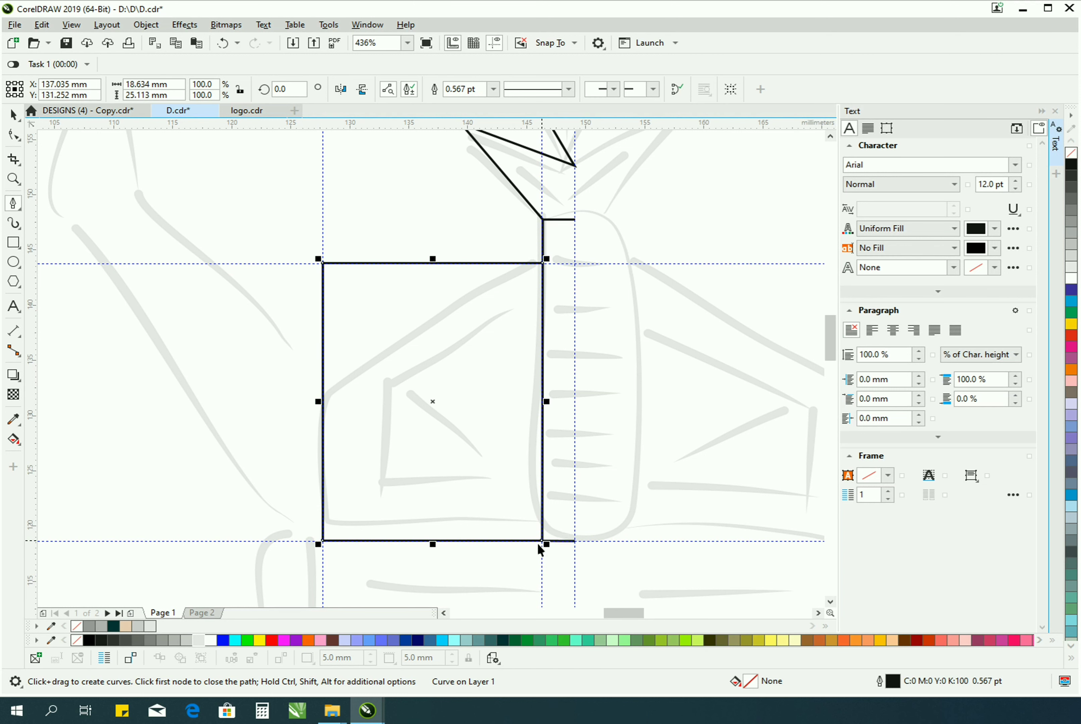
Lower the upper-left node of the helmet rectangle along the left edge to match the sketch's sloped top.
{"action": "key", "text": "z"}
{"action": "key", "text": "F3"}
{"action": "left_click_drag", "start_coordinate": [329, 318], "coordinate": [560, 493]}
{"action": "key", "text": "space"}
{"action": "left_click", "coordinate": [13, 135]}
{"action": "left_click_drag", "start_coordinate": [118, 156], "coordinate": [179, 325]}
{"action": "key", "text": "space"}
Place guidelines along the left, upper and lower limits of the helmet's inner panel, with the lower one at about Y 123.62 mm.
{"action": "key", "text": "z"}
{"action": "right_click", "coordinate": [513, 444]}
{"action": "right_click", "coordinate": [514, 444]}
{"action": "left_click_drag", "start_coordinate": [357, 251], "coordinate": [535, 354]}
{"action": "key", "text": "space"}
{"action": "left_click", "coordinate": [178, 208]}
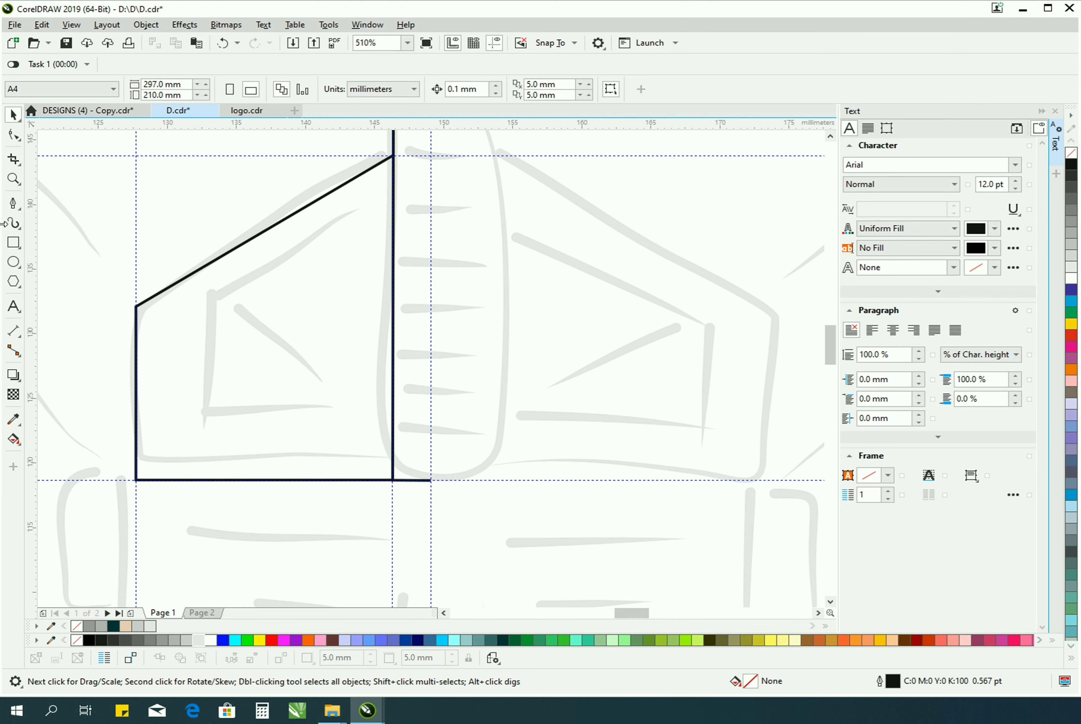
{"action": "left_click", "coordinate": [214, 369]}
{"action": "left_click_drag", "start_coordinate": [212, 423], "coordinate": [213, 416]}
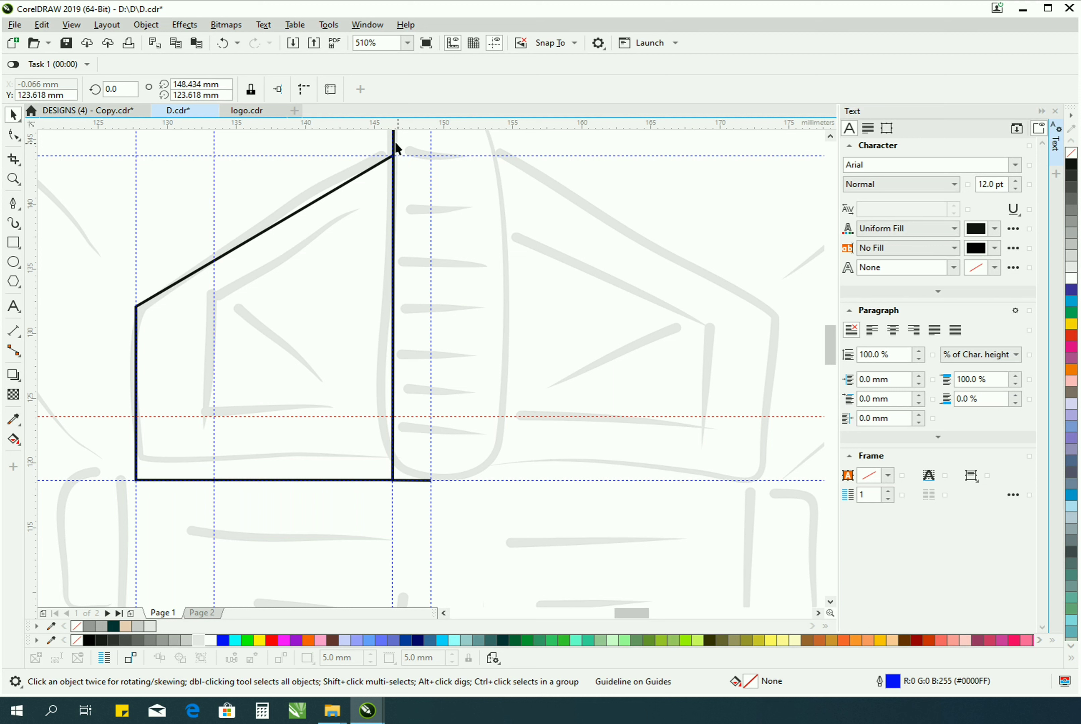
Draw the inner panel as an open three-segment outline about 10.6 × 16.1 mm, tracing its slope, left side and bottom.
{"action": "left_click", "coordinate": [13, 203]}
{"action": "left_click", "coordinate": [361, 209]}
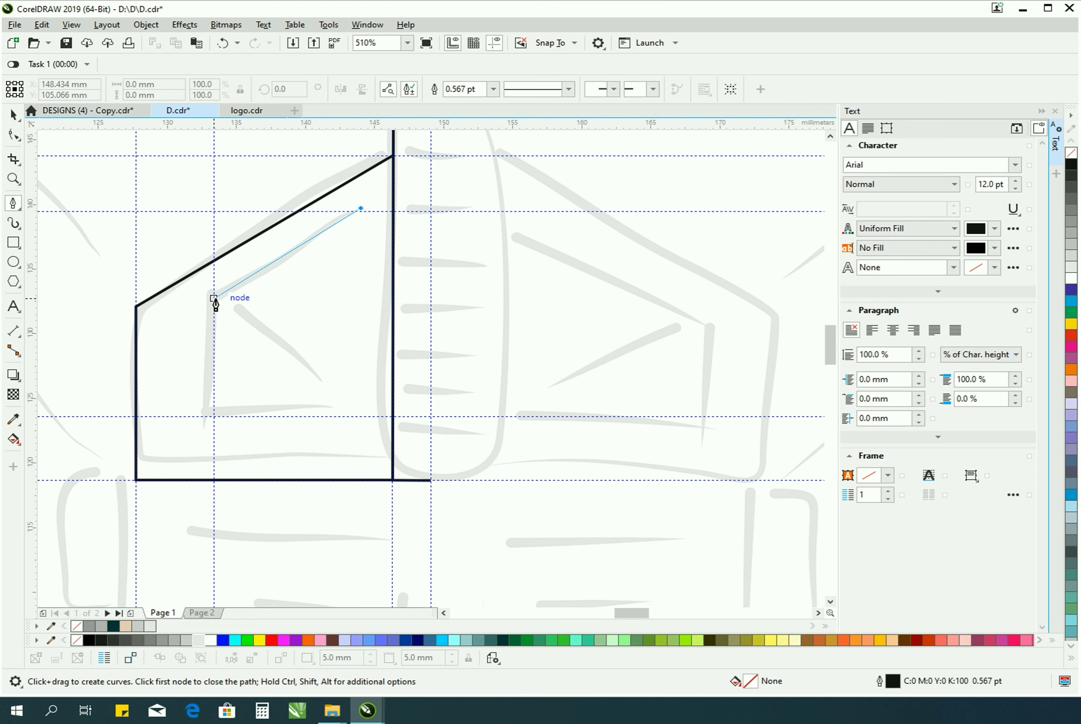
{"action": "left_click", "coordinate": [214, 298]}
{"action": "left_click", "coordinate": [214, 416]}
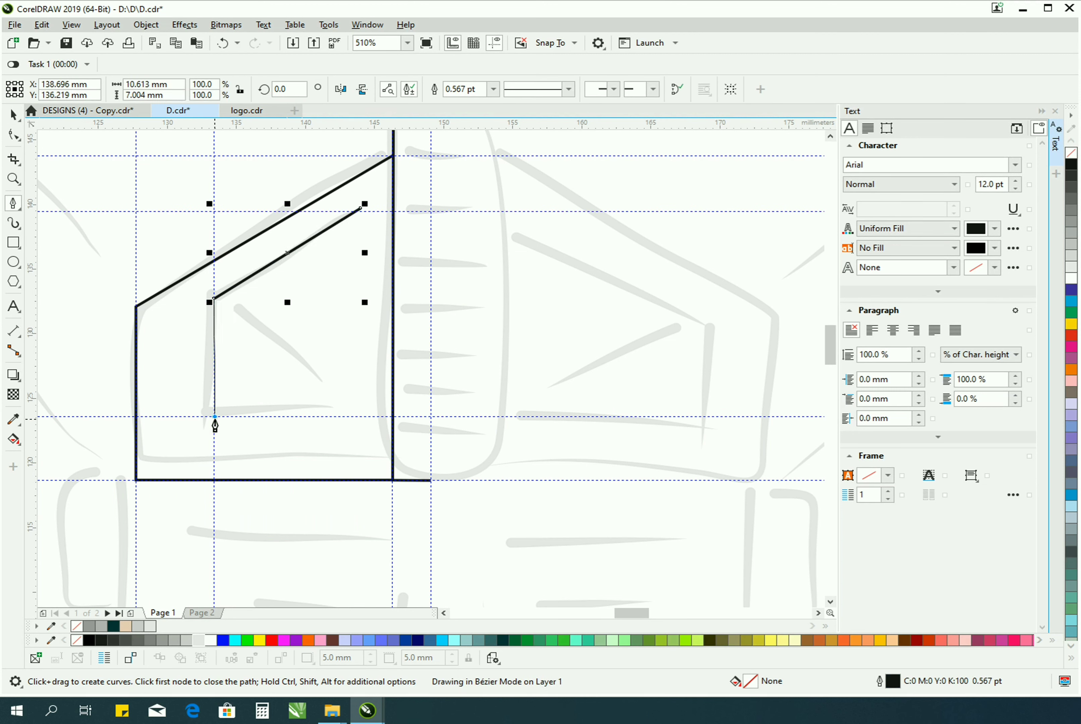
{"action": "double_click", "coordinate": [361, 418]}
{"action": "key", "text": "space"}
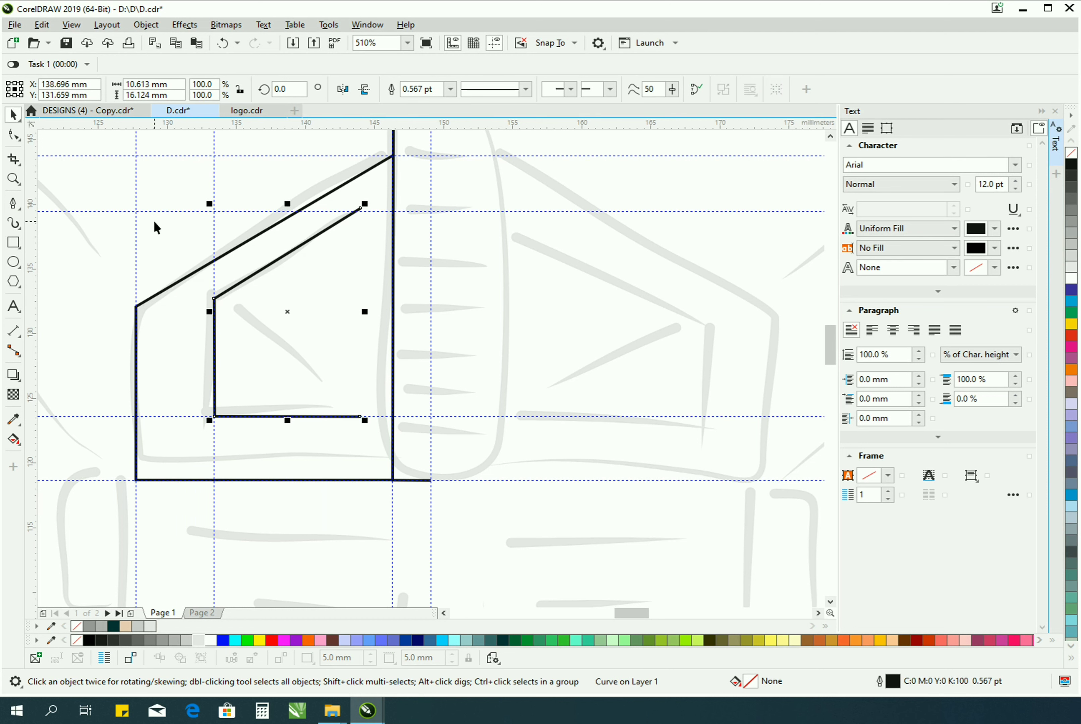
Place a horizontal guideline at about Y 120.66 mm and draw a line about 18.6 mm long across the helmet's lower band.
{"action": "left_click_drag", "start_coordinate": [155, 212], "coordinate": [146, 433]}
{"action": "key", "text": "space"}
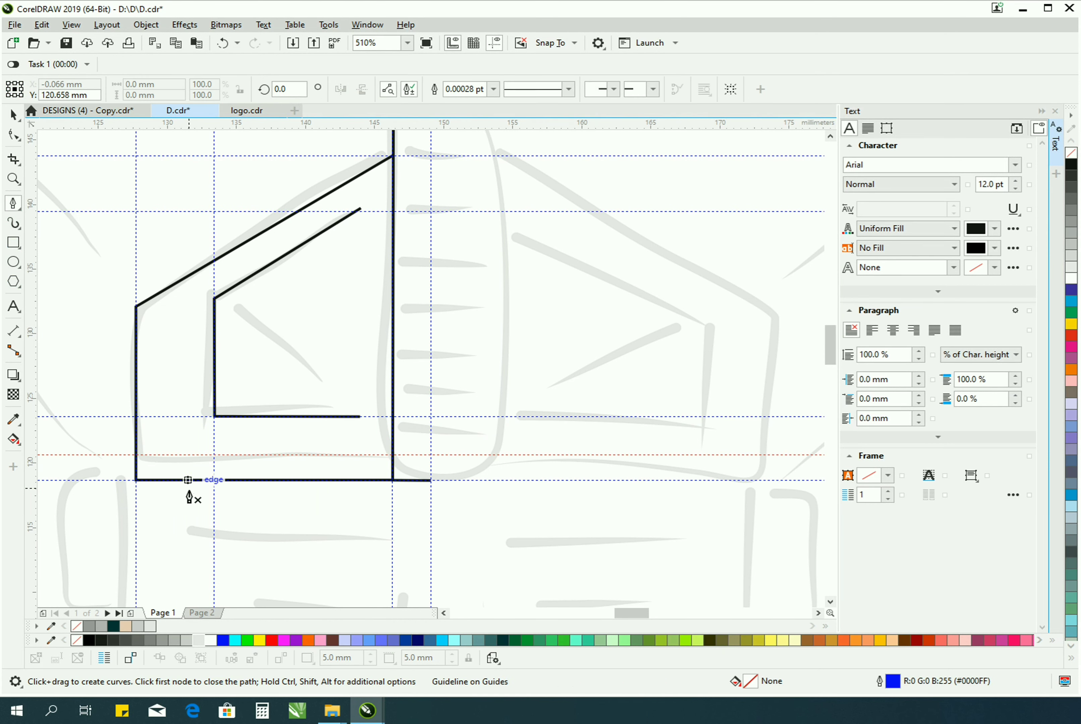
{"action": "left_click", "coordinate": [136, 455]}
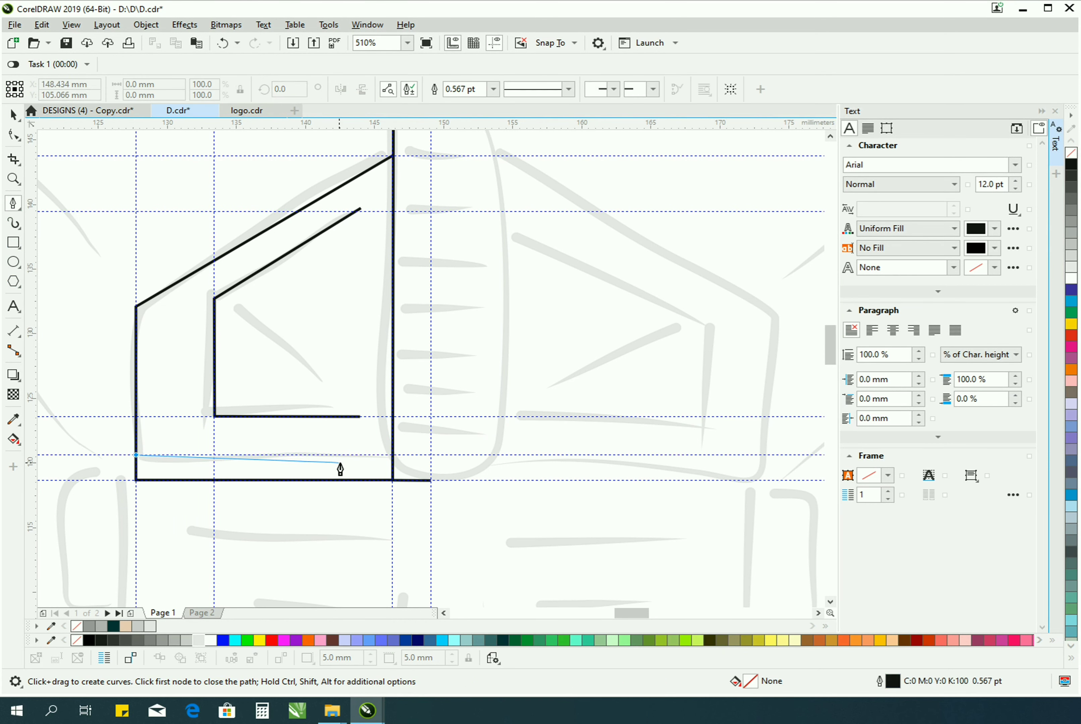
{"action": "double_click", "coordinate": [393, 457]}
{"action": "key", "text": "space"}
Draw a horizontal mark about 1.6 mm long from the centre guideline inside the ridge, level with the top of the helmet's slope.
{"action": "scroll", "coordinate": [417, 224], "scroll_direction": "down", "scroll_amount": 5}
{"action": "scroll", "coordinate": [350, 269], "scroll_direction": "up", "scroll_amount": 5}
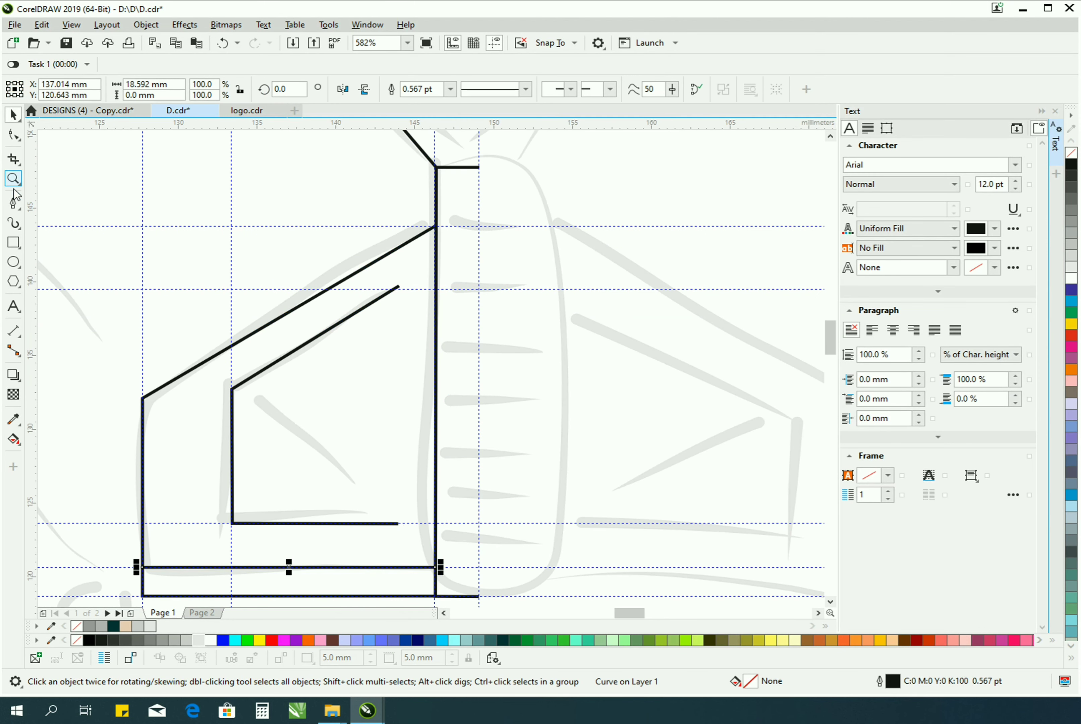
{"action": "left_click", "coordinate": [13, 204]}
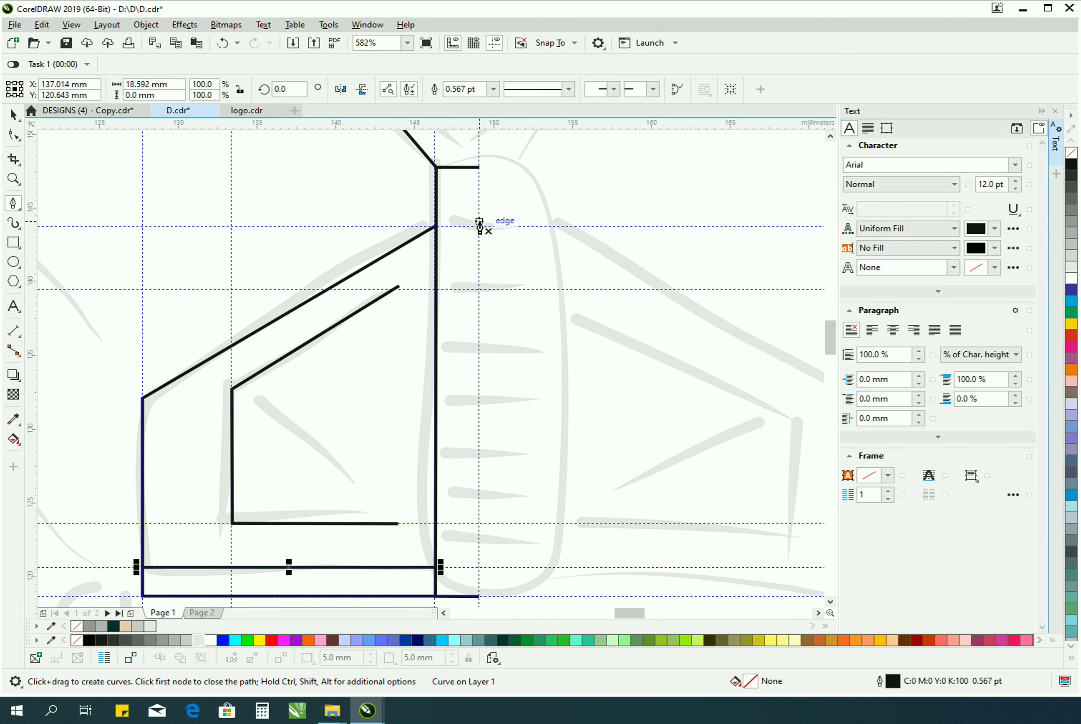
{"action": "left_click", "coordinate": [480, 226]}
{"action": "left_click", "coordinate": [456, 226]}
{"action": "key", "text": "space"}
Copy the ridge mark downward and repeat the duplication at equal spacing, removing the extra copy on the helmet's bottom edge.
{"action": "left_click_drag", "start_coordinate": [478, 227], "coordinate": [478, 270]}
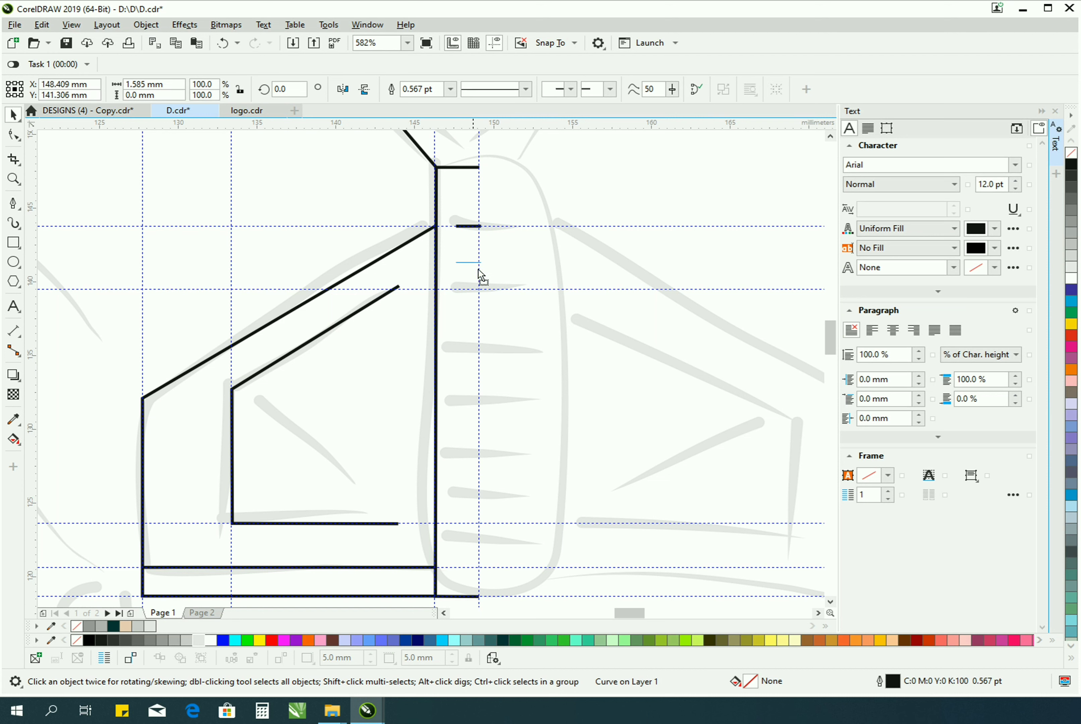
{"action": "key", "text": "ctrl+r"}
{"action": "key", "text": "ctrl+r"}
{"action": "key", "text": "ctrl+r"}
{"action": "key", "text": "ctrl+r"}
{"action": "key", "text": "ctrl+r"}
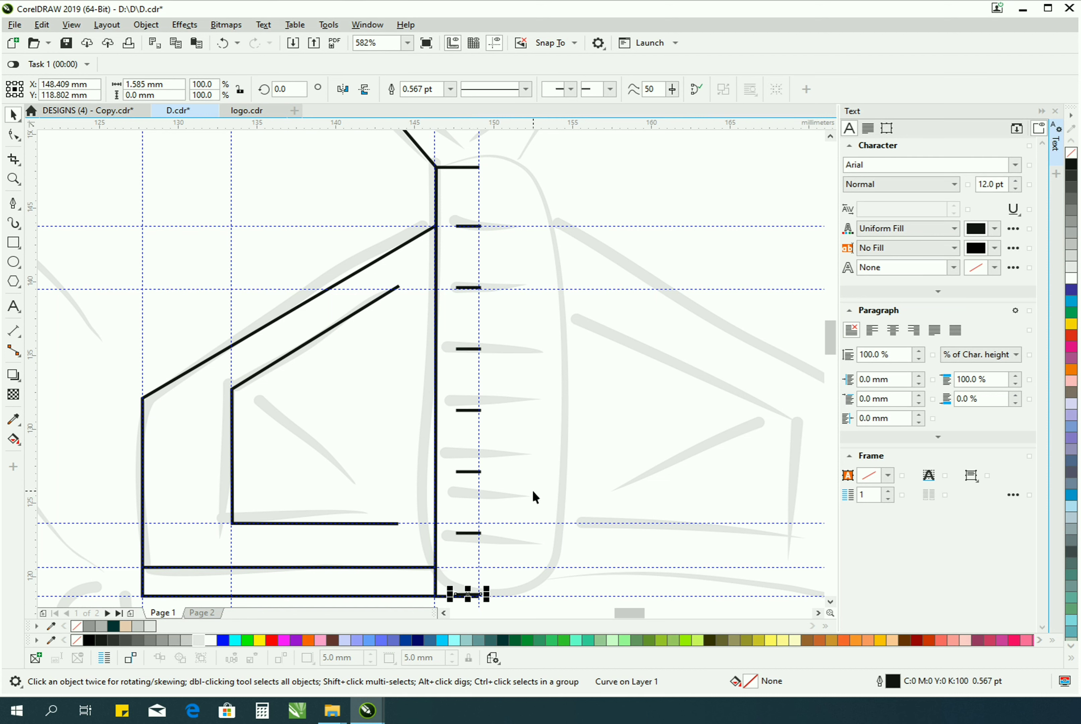
{"action": "key", "text": "ctrl+z"}
Move the lowest ridge mark down and align it vertically with the helmet's lower band line.
{"action": "left_click_drag", "start_coordinate": [480, 534], "coordinate": [479, 566]}
{"action": "left_click", "coordinate": [398, 568], "text": "shift"}
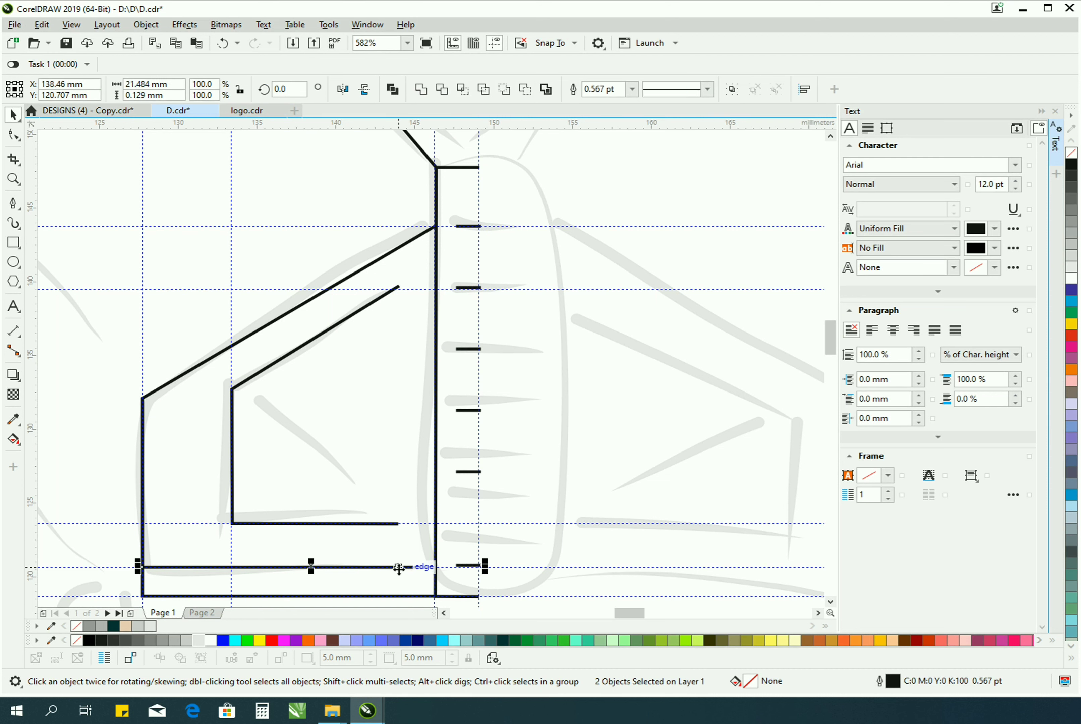
{"action": "key", "text": "e"}
{"action": "left_click", "coordinate": [409, 568], "text": "shift"}
Select the six ridge marks and distribute them evenly by their vertical centres.
{"action": "left_click", "coordinate": [465, 472], "text": "shift"}
{"action": "left_click", "coordinate": [468, 411], "text": "shift"}
{"action": "left_click", "coordinate": [468, 348], "text": "shift"}
{"action": "left_click", "coordinate": [469, 288], "text": "shift"}
{"action": "left_click", "coordinate": [469, 227], "text": "shift"}
{"action": "key", "text": "shift+c"}
{"action": "left_click", "coordinate": [580, 268]}
Duplicate the third ridge mark upward and distribute all seven marks evenly along the ridge.
{"action": "left_click", "coordinate": [466, 363]}
{"action": "left_click_drag", "start_coordinate": [466, 363], "coordinate": [466, 319]}
{"action": "right_click", "coordinate": [466, 319]}
{"action": "left_click", "coordinate": [467, 295], "text": "shift"}
{"action": "left_click_drag", "start_coordinate": [660, 179], "coordinate": [440, 585]}
{"action": "key", "text": "shift+c"}
{"action": "left_click", "coordinate": [676, 242]}
Place guidelines at the left horn's tip, outer edge, inner bend at about X 112.1, Y 150.1 mm, and the helmet's upper-left corner.
{"action": "key", "text": "z"}
{"action": "right_click", "coordinate": [469, 352]}
{"action": "left_click_drag", "start_coordinate": [416, 285], "coordinate": [526, 370]}
{"action": "key", "text": "space"}
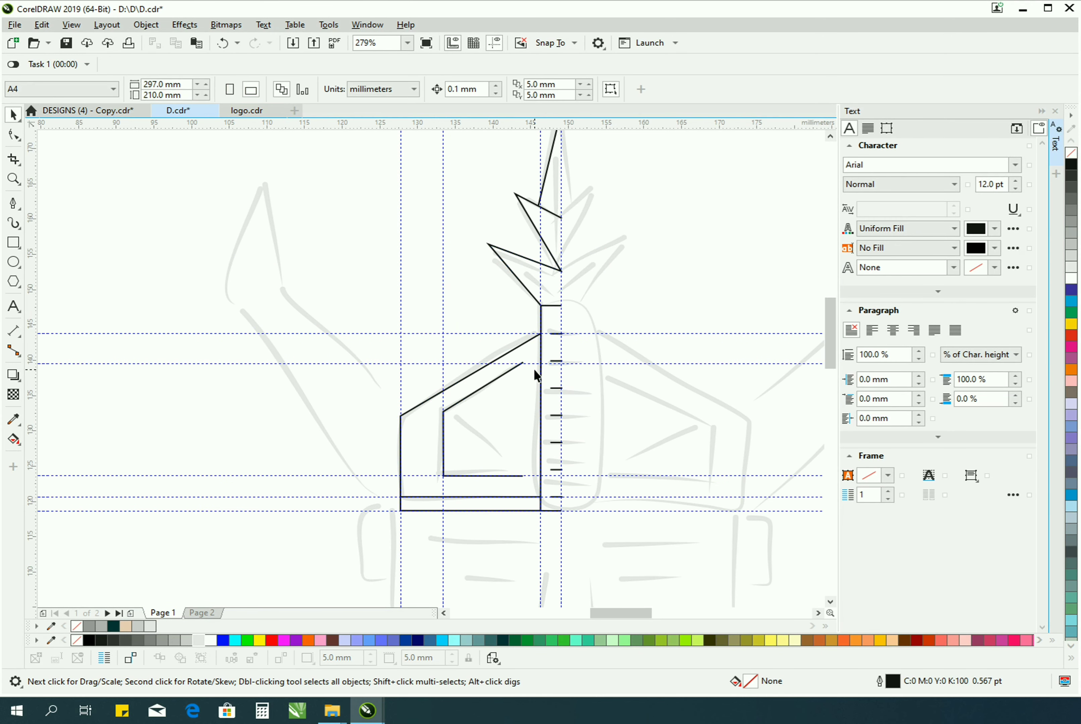
{"action": "left_click", "coordinate": [14, 203]}
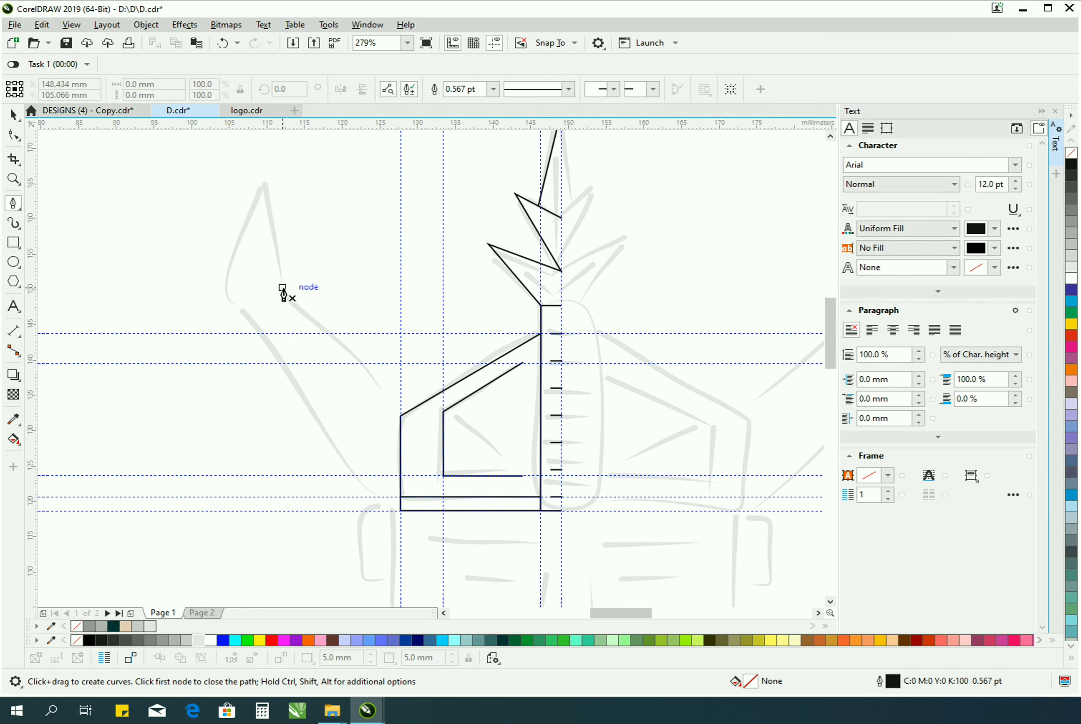
{"action": "key", "text": "space"}
{"action": "left_click_drag", "start_coordinate": [286, 295], "coordinate": [286, 292]}
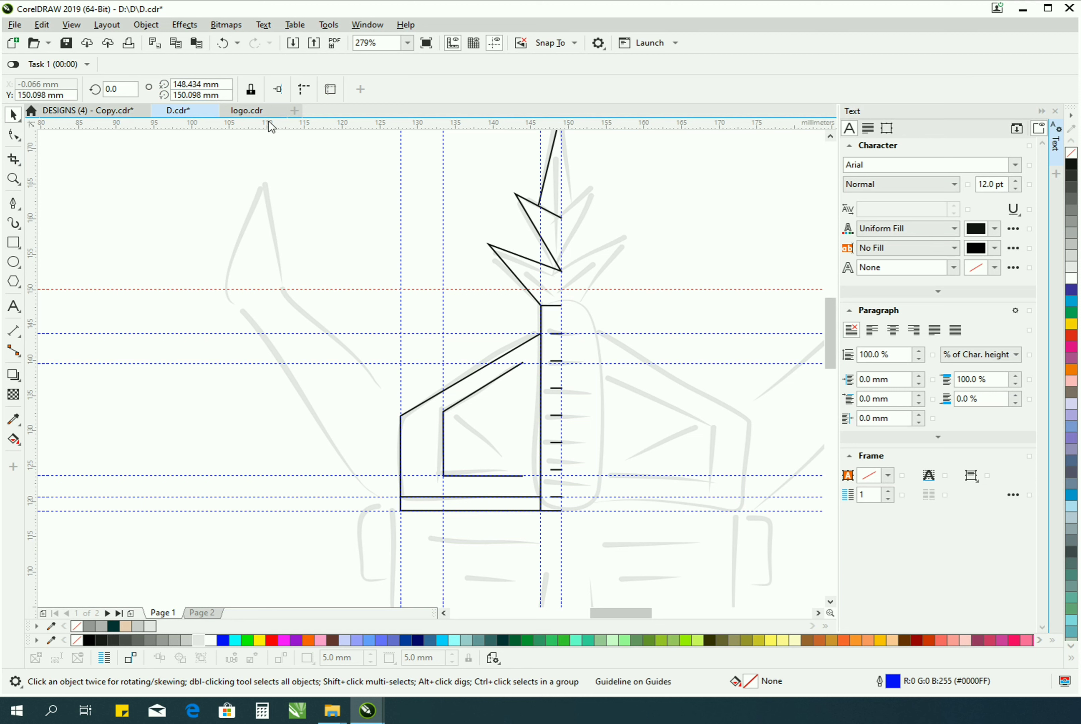
{"action": "left_click_drag", "start_coordinate": [265, 184], "coordinate": [264, 182]}
{"action": "left_click_drag", "start_coordinate": [220, 290], "coordinate": [226, 289]}
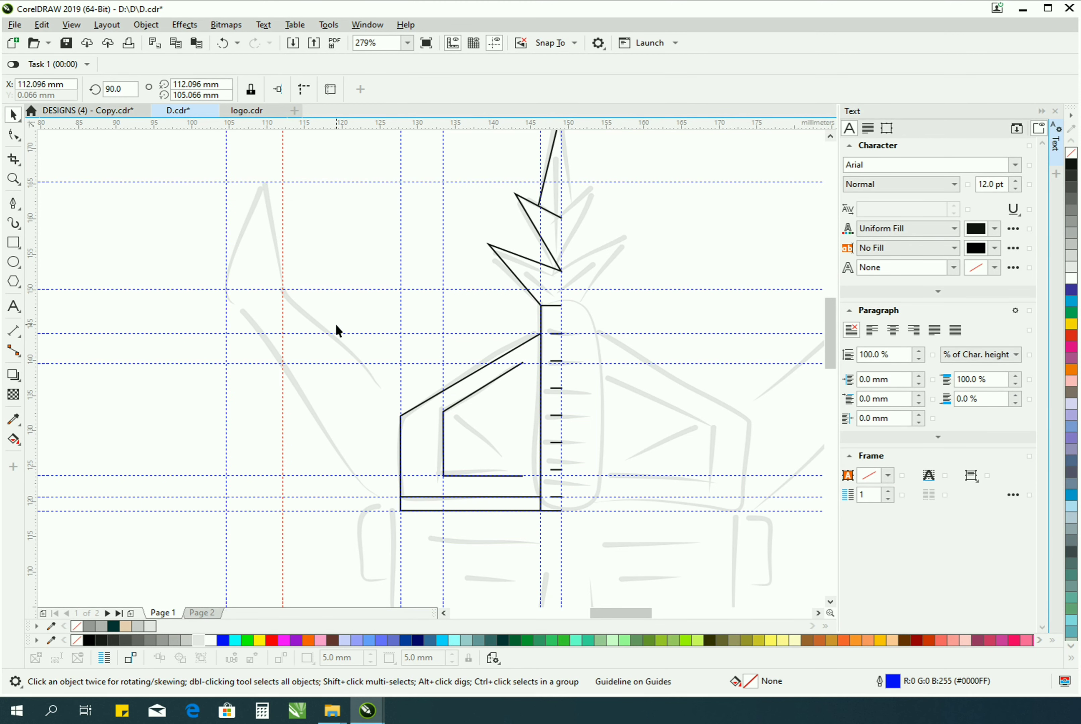
{"action": "left_click_drag", "start_coordinate": [402, 418], "coordinate": [401, 416]}
Draw the left horn as a closed straight-edged outline about 23.1 × 46.5 mm, joined to the helmet's left edge.
{"action": "left_click", "coordinate": [13, 203]}
{"action": "left_click", "coordinate": [266, 182]}
{"action": "left_click", "coordinate": [283, 291]}
{"action": "left_click", "coordinate": [401, 416]}
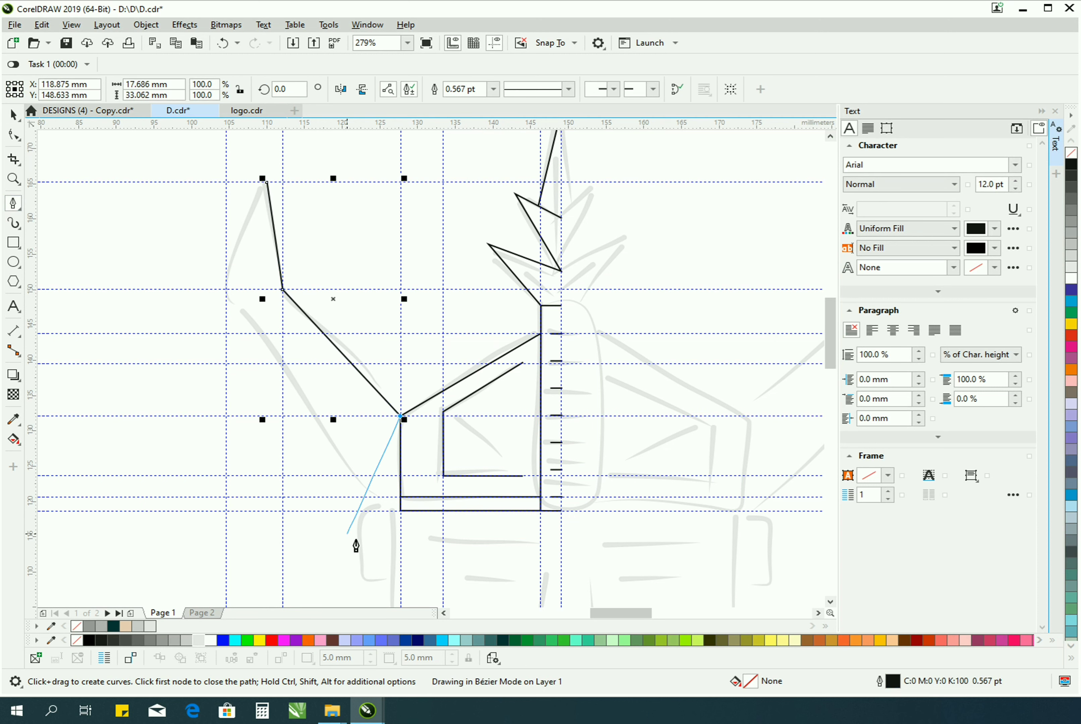
{"action": "left_click", "coordinate": [401, 511]}
{"action": "left_click", "coordinate": [226, 289]}
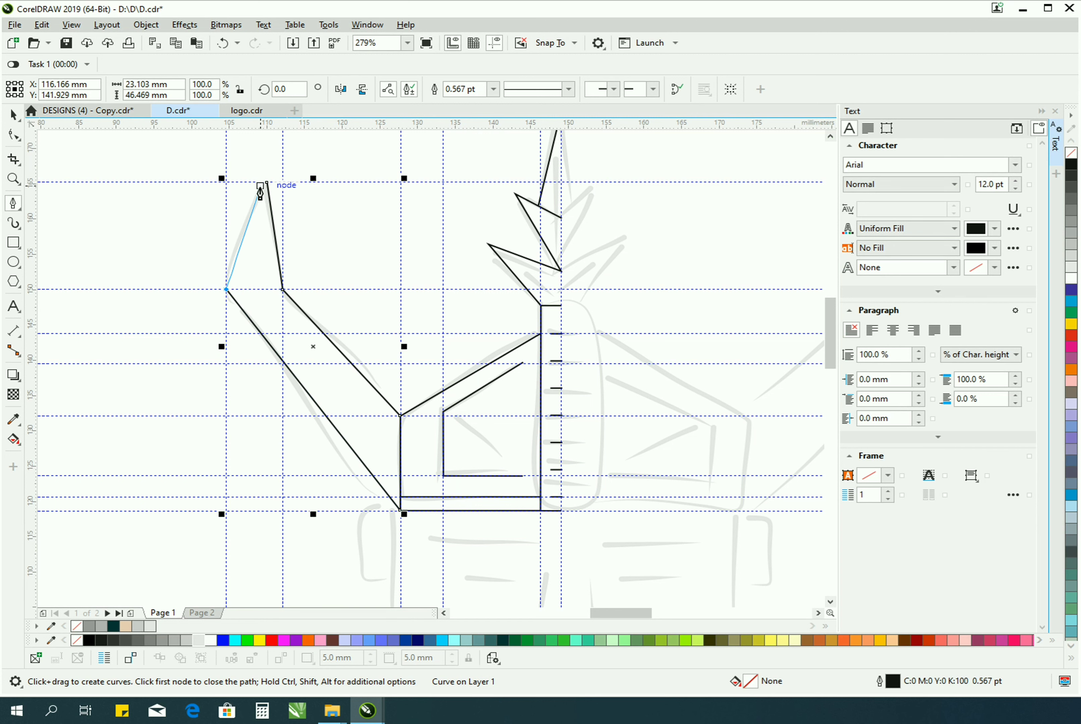
{"action": "left_click", "coordinate": [267, 182]}
Draw a vertical line about 19.3 mm long down from the helmet's lower-left corner for the side of the face.
{"action": "key", "text": "z"}
{"action": "right_click", "coordinate": [393, 365]}
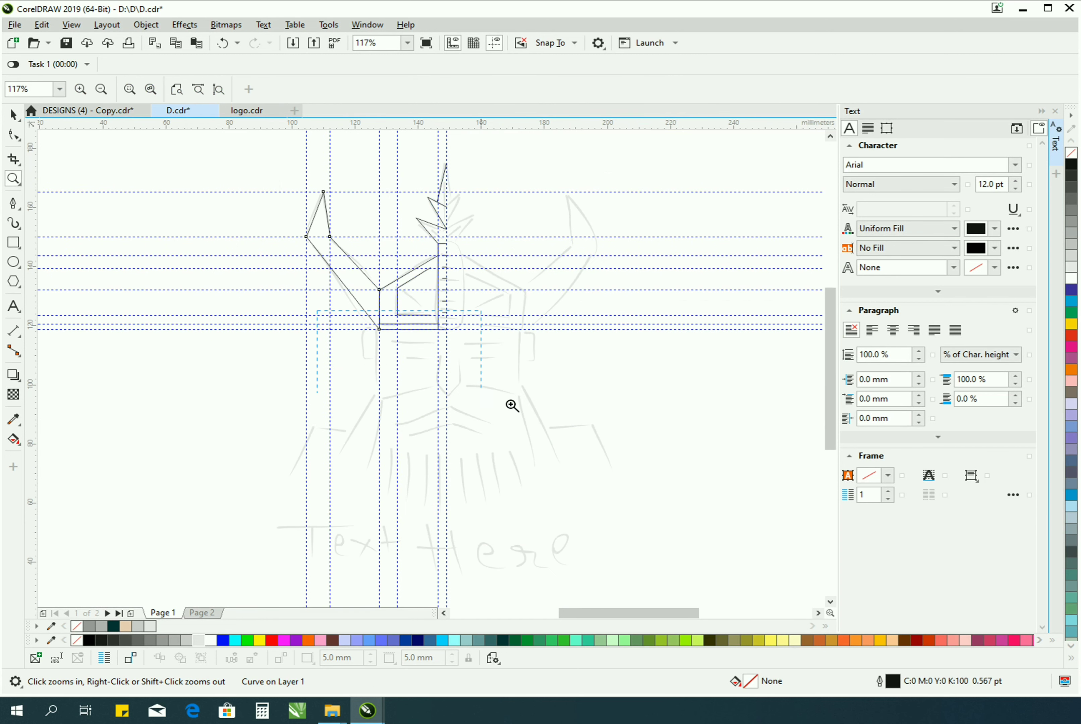
{"action": "left_click_drag", "start_coordinate": [511, 405], "coordinate": [522, 407]}
{"action": "key", "text": "space"}
{"action": "left_click", "coordinate": [13, 243]}
{"action": "key", "text": "space"}
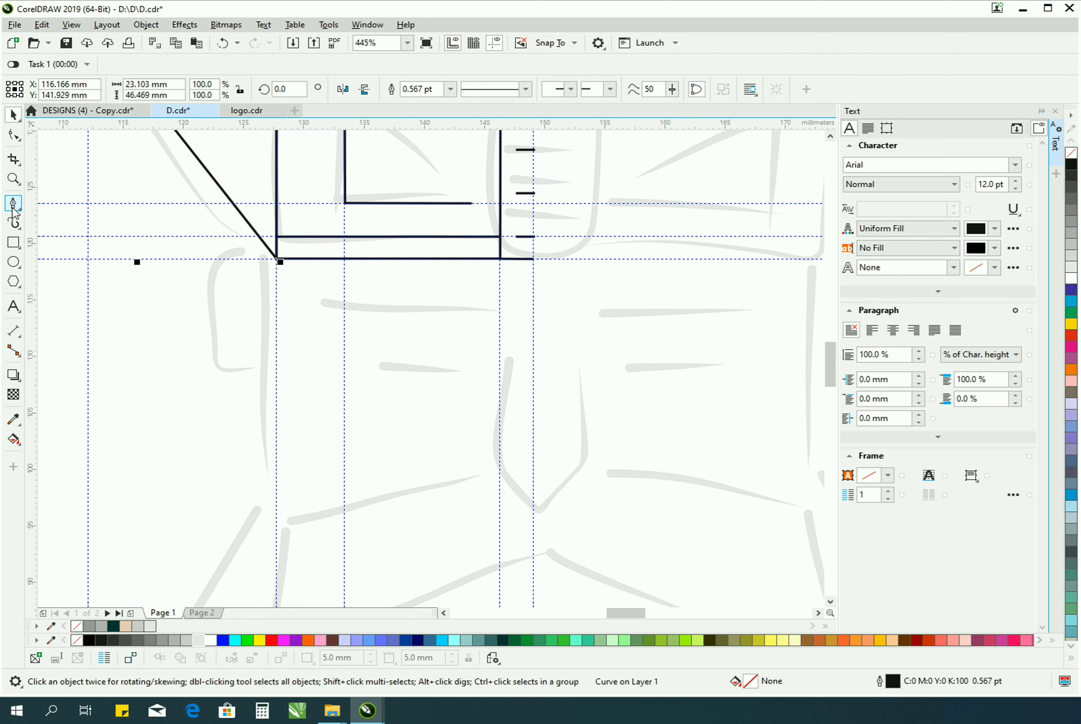
{"action": "left_click", "coordinate": [13, 203]}
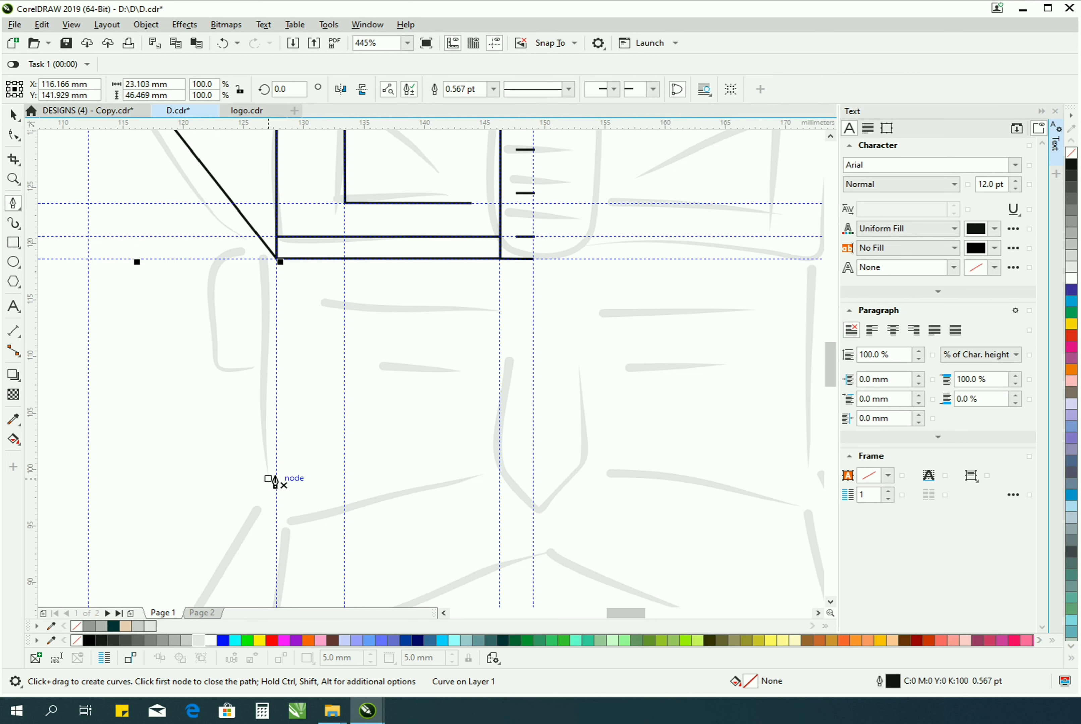
{"action": "left_click", "coordinate": [276, 480]}
{"action": "double_click", "coordinate": [277, 255]}
{"action": "key", "text": "space"}
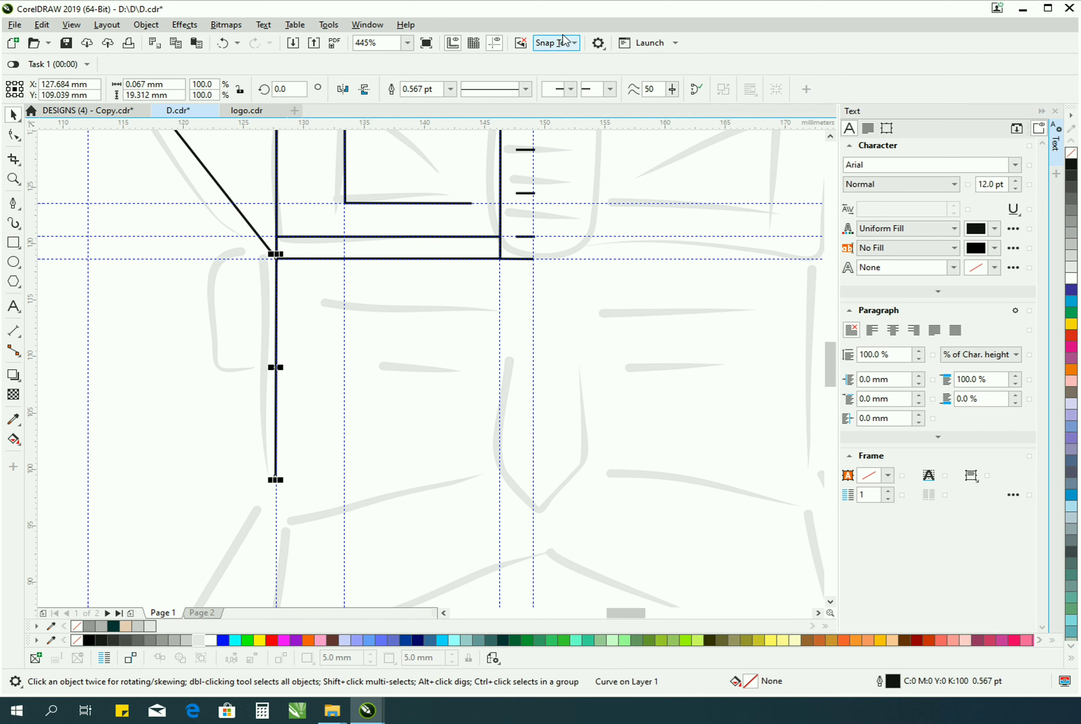
Redraw the vertical face-side line snapped to the guideline below the helmet's lower-left corner, and place a vertical guideline at about X 122.8 mm.
{"action": "left_click", "coordinate": [563, 40]}
{"action": "left_click", "coordinate": [13, 203]}
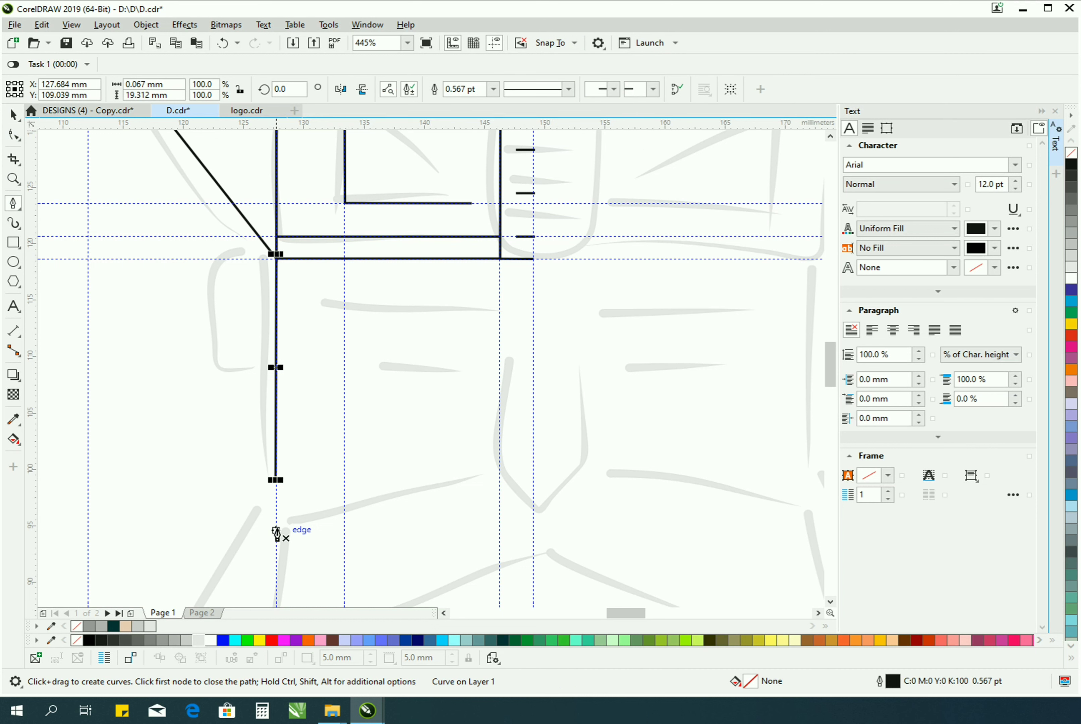
{"action": "left_click", "coordinate": [276, 481]}
{"action": "double_click", "coordinate": [276, 256]}
{"action": "key", "text": "space"}
{"action": "key", "text": "space"}
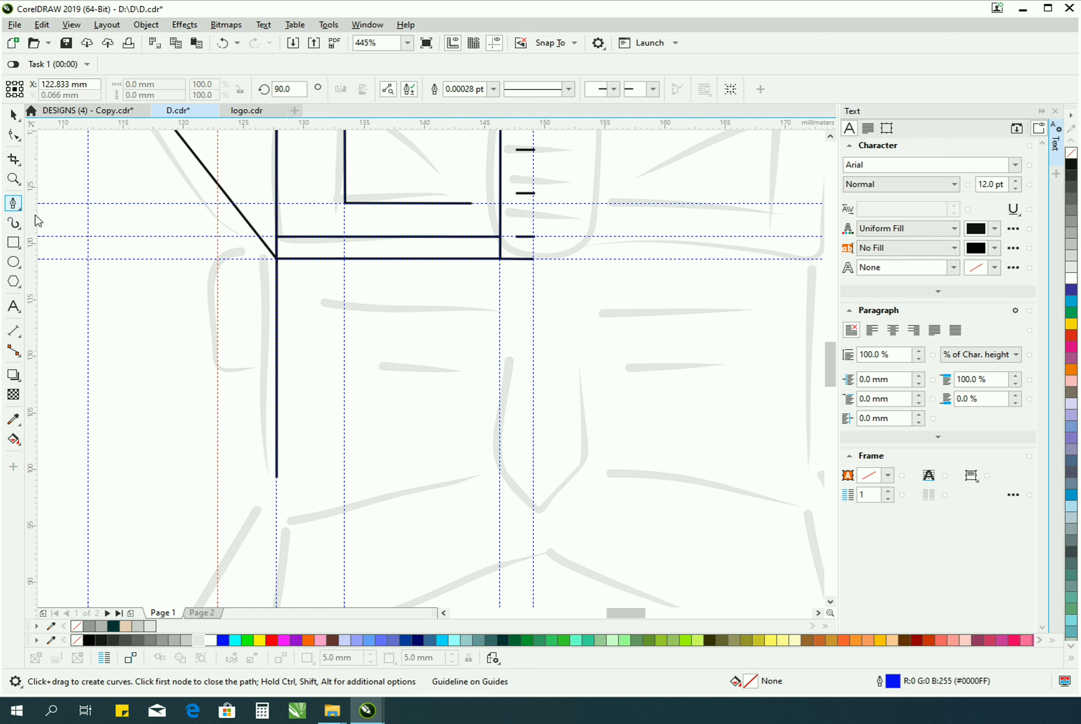
Draw the left ear as a three-sided outline about 4.9 × 9.7 mm, starting at the helmet's lower-left corner and ending on the face-side line.
{"action": "left_click", "coordinate": [276, 259]}
{"action": "left_click", "coordinate": [218, 258]}
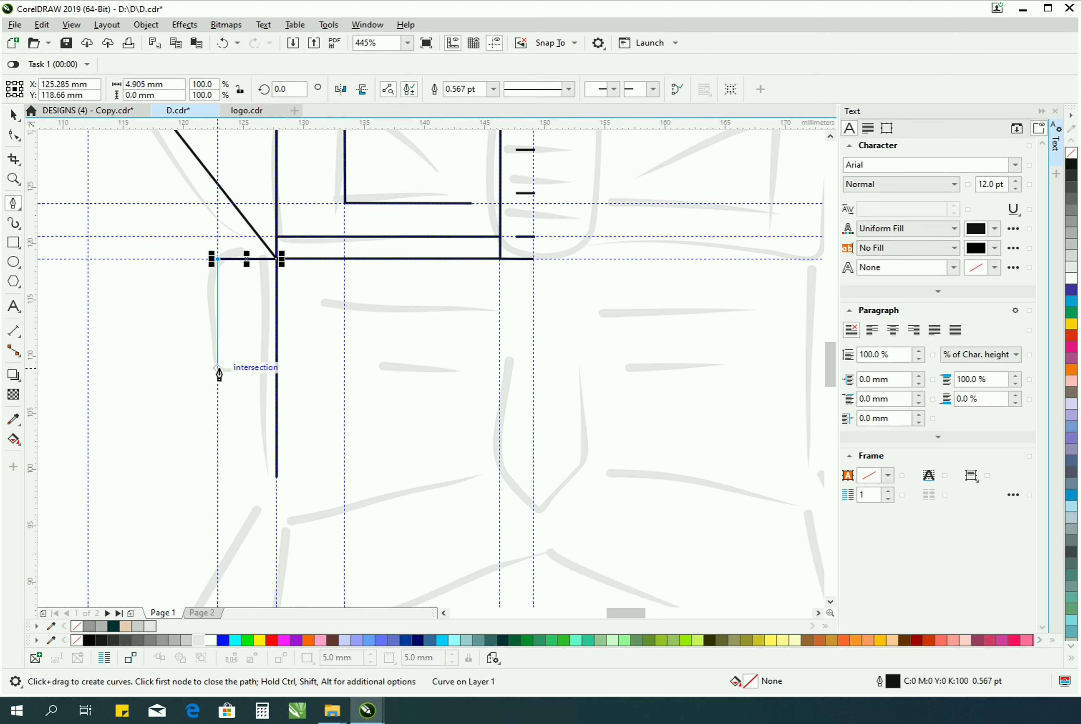
{"action": "left_click", "coordinate": [218, 368]}
{"action": "left_click", "coordinate": [276, 368]}
Draw the left eyebrow as a slightly sloping straight line about 14.8 × 1 mm, ending on the guideline beside the nose.
{"action": "key", "text": "z"}
{"action": "right_click", "coordinate": [283, 408]}
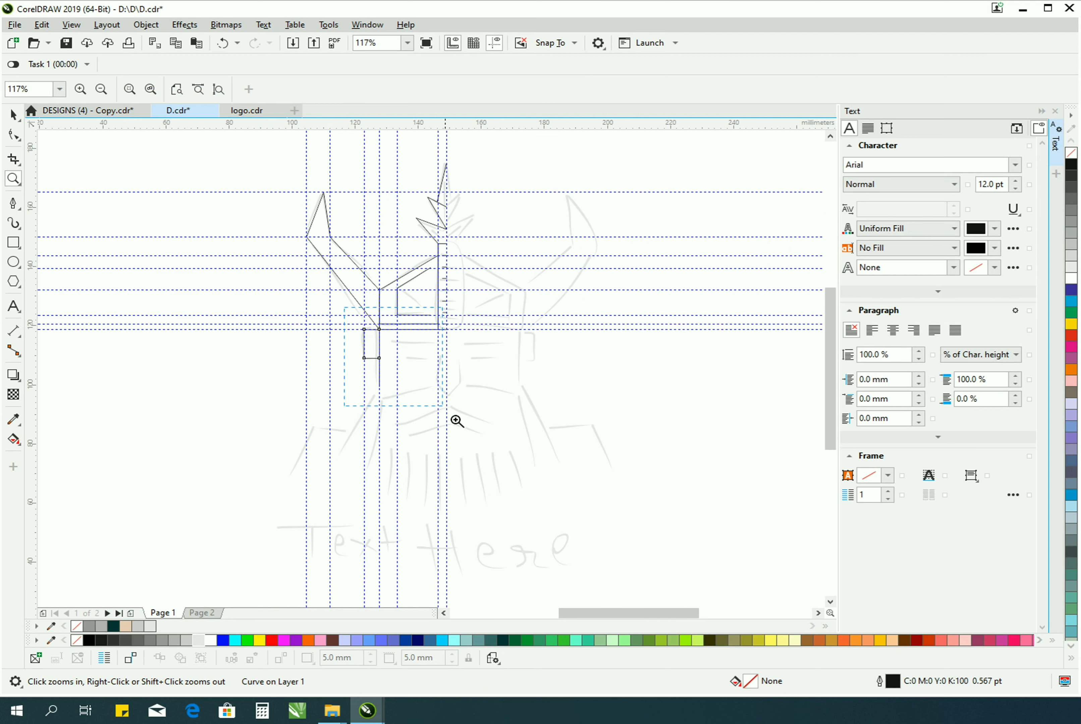
{"action": "scroll", "coordinate": [441, 521], "scroll_direction": "up", "scroll_amount": 2}
{"action": "left_click_drag", "start_coordinate": [263, 197], "coordinate": [637, 323]}
{"action": "key", "text": "space"}
{"action": "left_click", "coordinate": [17, 209]}
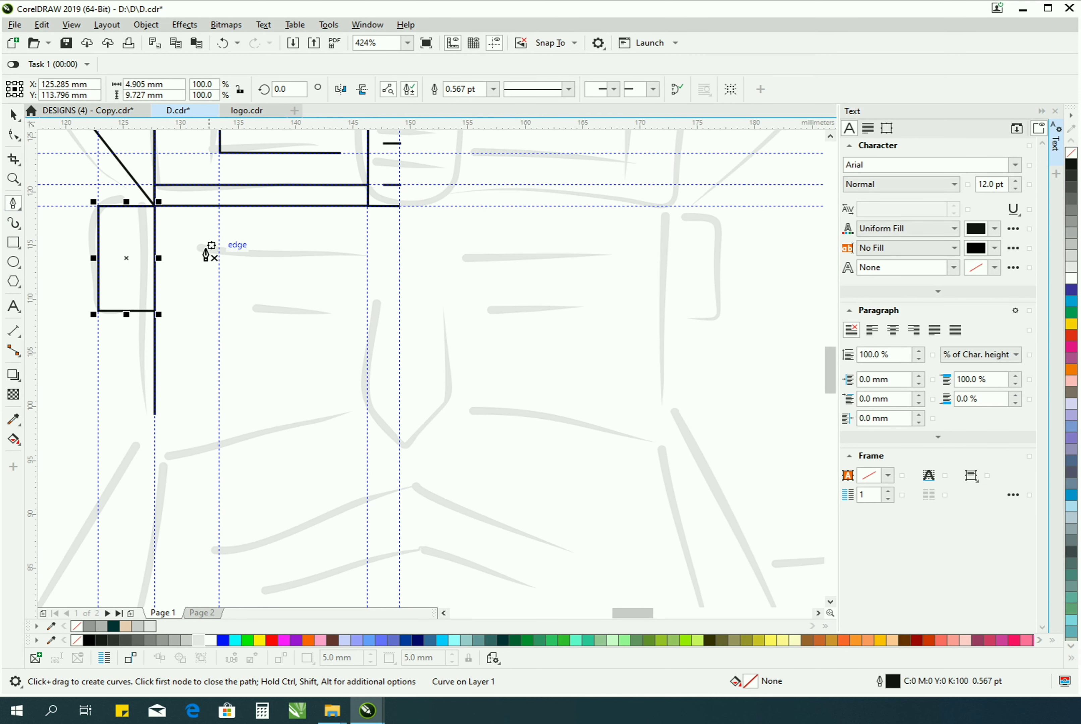
{"action": "left_click", "coordinate": [197, 246]}
{"action": "double_click", "coordinate": [367, 255]}
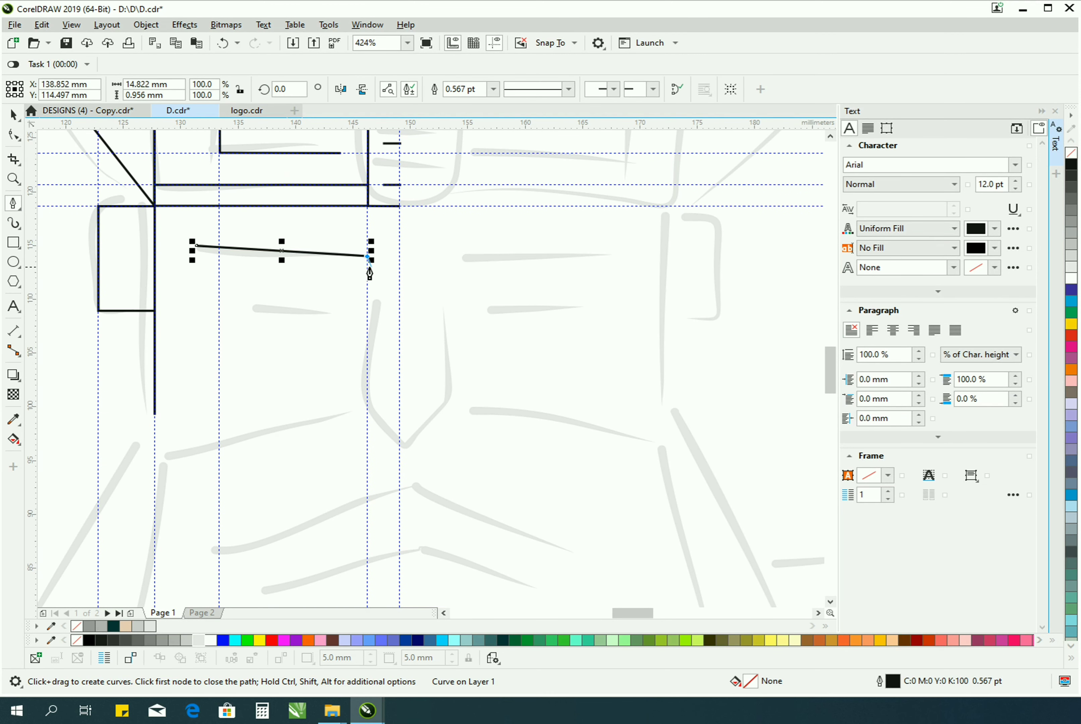
Add a node near the left eyebrow's outer end and raise it slightly to bend the brow.
{"action": "key", "text": "space"}
{"action": "key", "text": "F10"}
{"action": "left_click", "coordinate": [222, 247]}
{"action": "left_click_drag", "start_coordinate": [223, 246], "coordinate": [219, 241]}
Draw the left eye below the brow as a short sloping line about 6.6 × 0.5 mm.
{"action": "key", "text": "z"}
{"action": "scroll", "coordinate": [330, 306], "scroll_direction": "up", "scroll_amount": 1}
{"action": "key", "text": "space"}
{"action": "left_click", "coordinate": [13, 203]}
{"action": "left_click", "coordinate": [201, 309]}
{"action": "left_click", "coordinate": [326, 318]}
{"action": "key", "text": "space"}
Draw the left half of the nose, about 2.8 × 13.7 mm, straight down its guideline and then slanting to the centre guideline.
{"action": "key", "text": "F3"}
{"action": "key", "text": "z"}
{"action": "left_click_drag", "start_coordinate": [295, 254], "coordinate": [524, 502]}
{"action": "left_click", "coordinate": [526, 502]}
{"action": "left_click", "coordinate": [13, 203]}
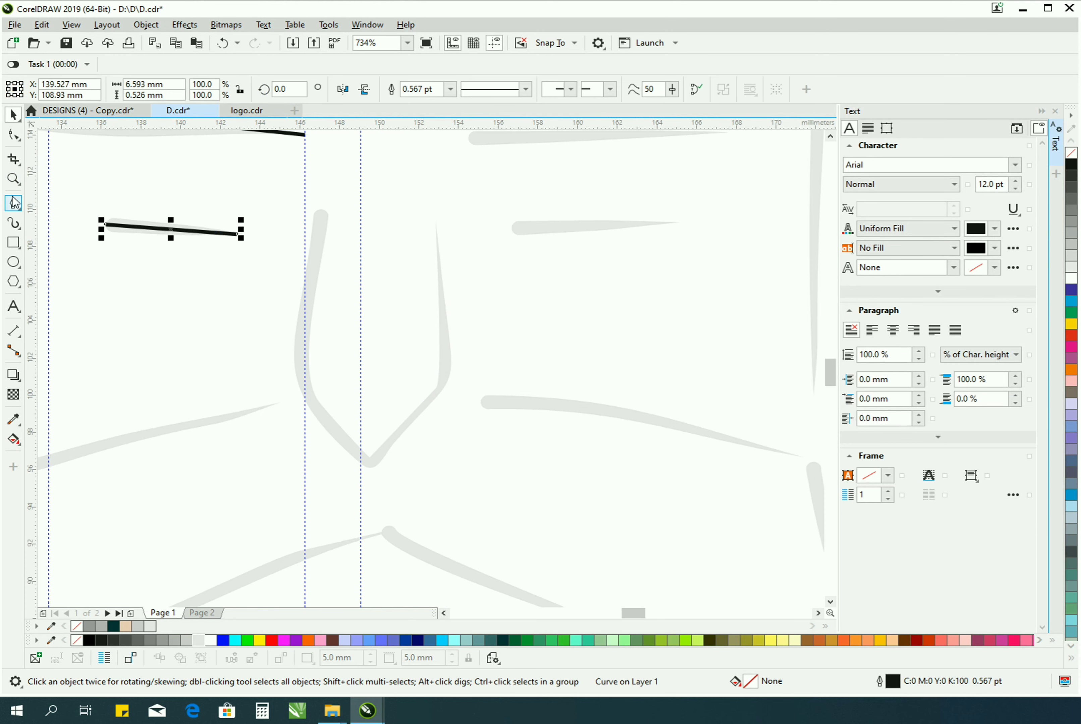
{"action": "left_click", "coordinate": [305, 208]}
{"action": "left_click", "coordinate": [305, 396]}
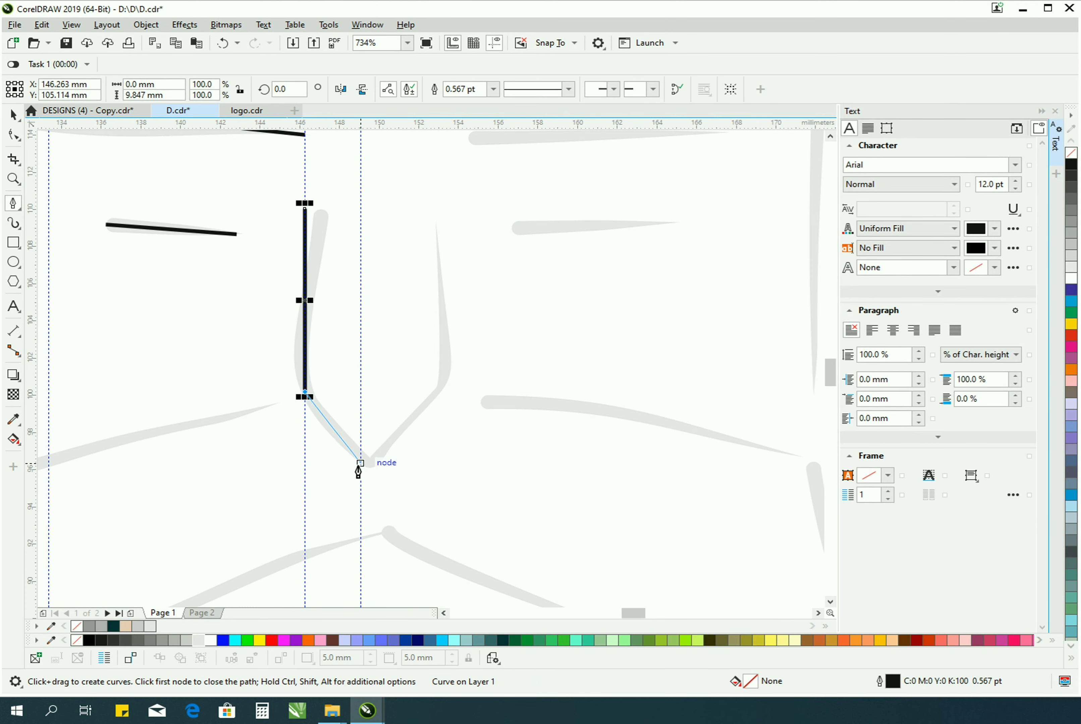
{"action": "left_click", "coordinate": [361, 464]}
{"action": "key", "text": "space"}
Trace the sketch's long diagonal stroke running outward and down from just below the left side of the face with a straight line.
{"action": "key", "text": "z"}
{"action": "right_click", "coordinate": [417, 375]}
{"action": "right_click", "coordinate": [435, 385]}
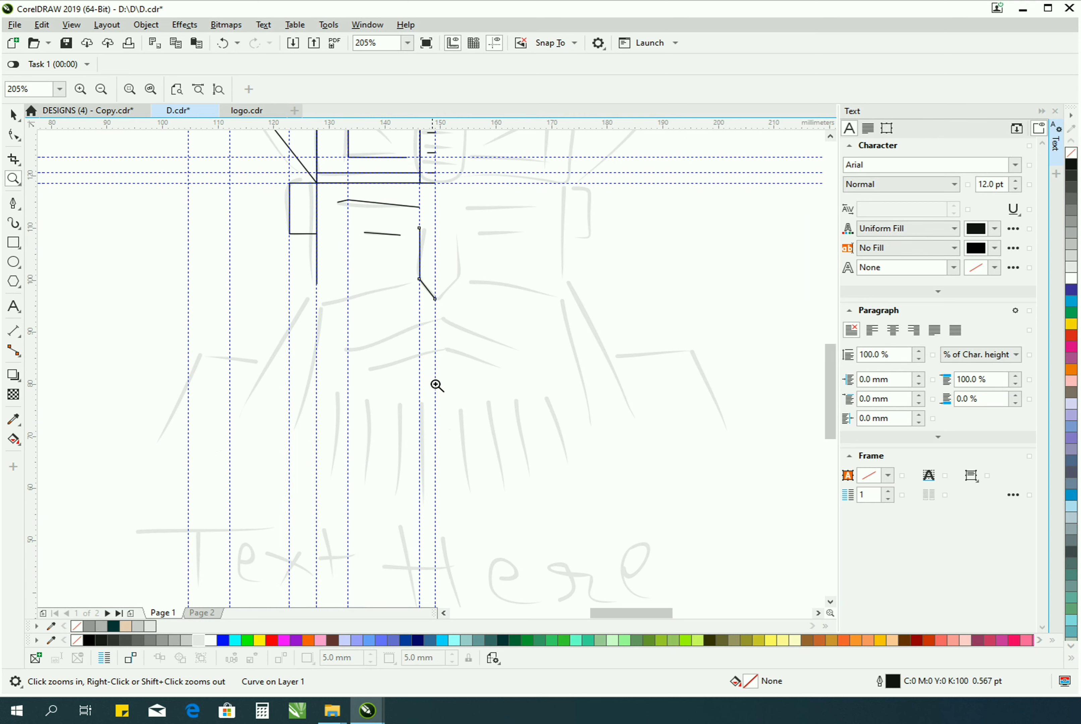
{"action": "scroll", "coordinate": [356, 369], "scroll_direction": "up", "scroll_amount": 2}
{"action": "key", "text": "space"}
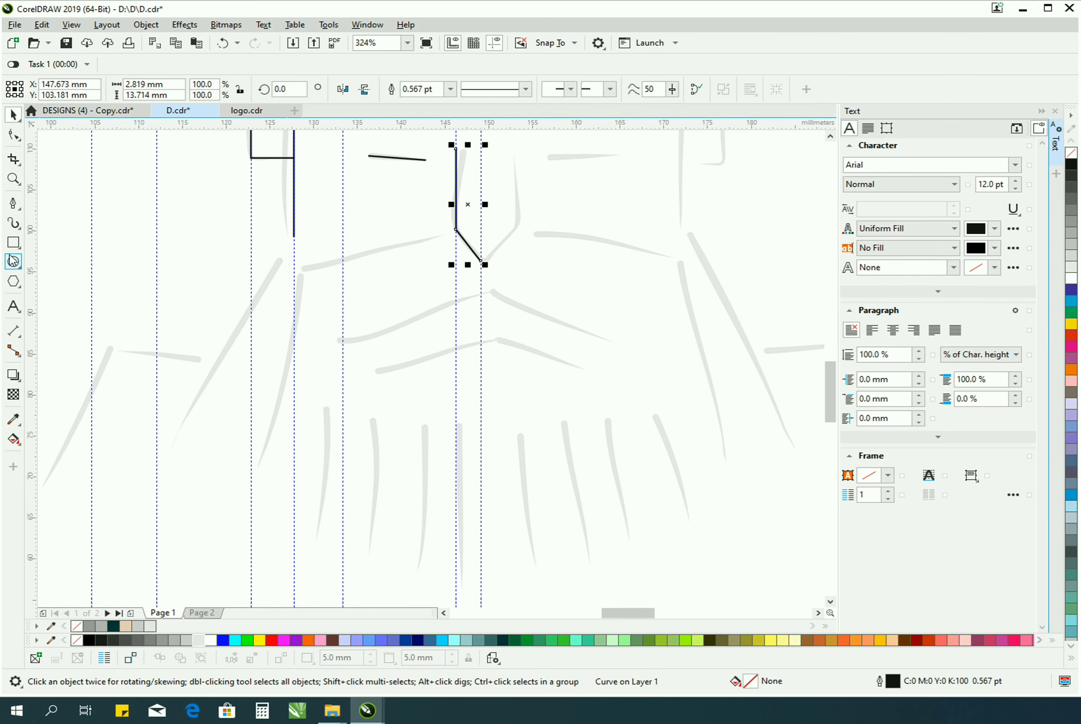
{"action": "left_click", "coordinate": [13, 204]}
{"action": "left_click", "coordinate": [51, 246]}
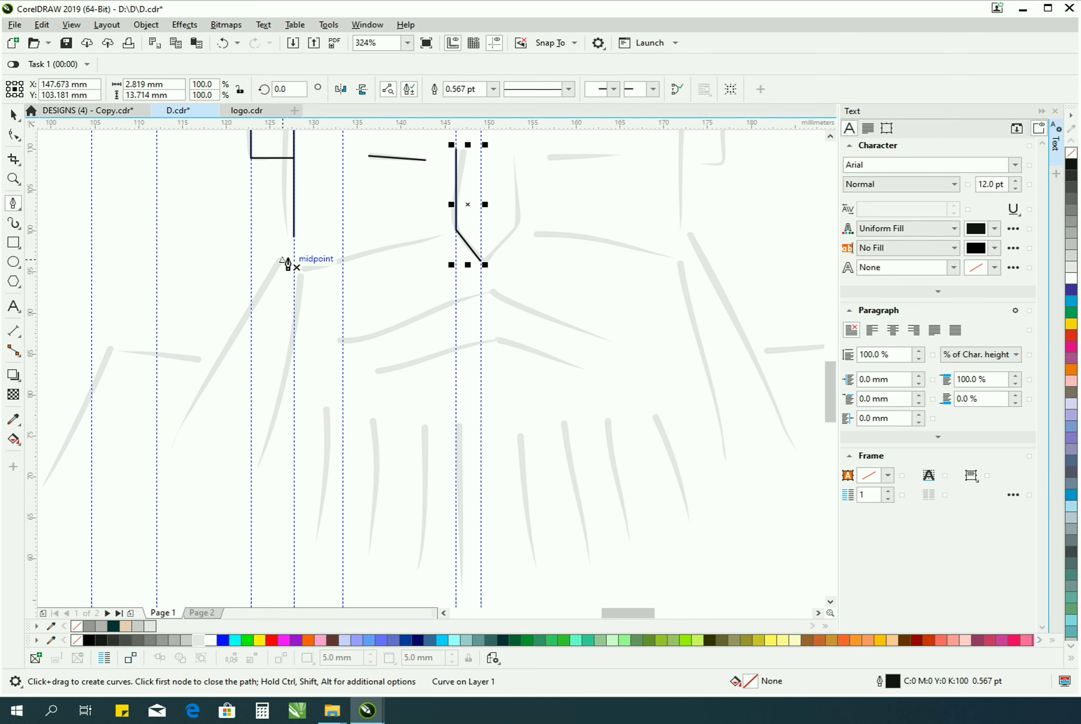
{"action": "left_click", "coordinate": [283, 260]}
{"action": "double_click", "coordinate": [173, 440]}
{"action": "key", "text": "space"}
Draw the left shoulder's upper edge, about 12.3 × 2.2 mm, from its outer corner to the long diagonal line.
{"action": "left_click", "coordinate": [13, 203]}
{"action": "left_click", "coordinate": [111, 346]}
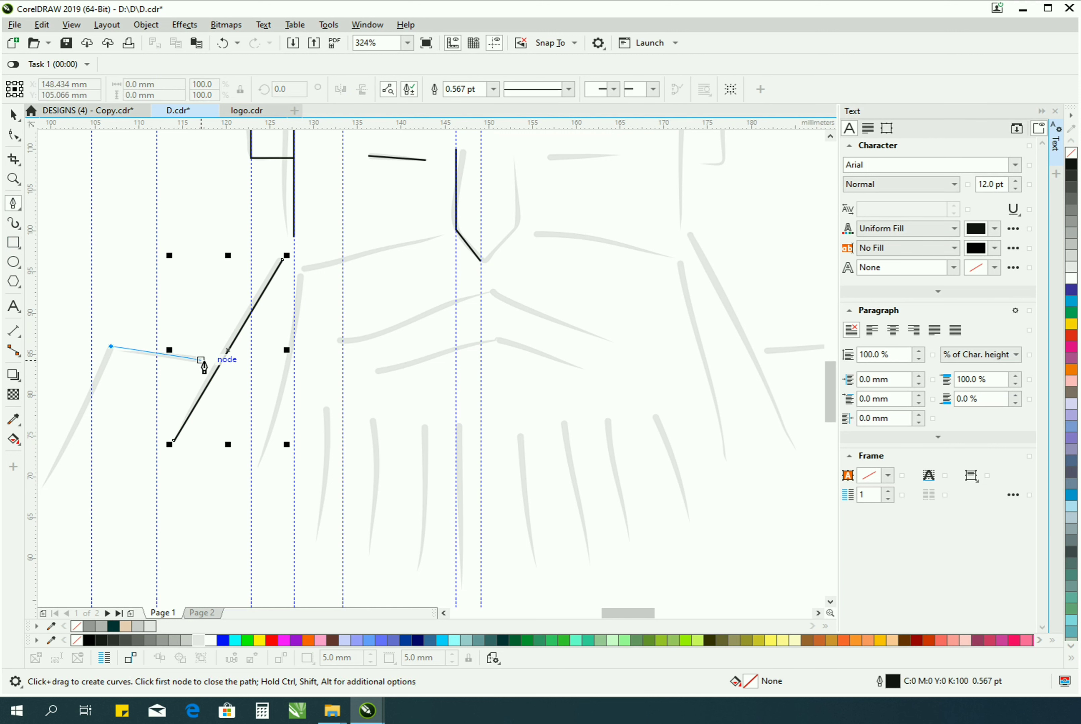
{"action": "double_click", "coordinate": [218, 364]}
{"action": "key", "text": "space"}
Draw a straight line down and outward from the left shoulder's outer corner to the sketch stroke's lower end.
{"action": "key", "text": "F2"}
{"action": "key", "text": "F3"}
{"action": "left_click_drag", "start_coordinate": [103, 303], "coordinate": [461, 522]}
{"action": "left_click", "coordinate": [13, 203]}
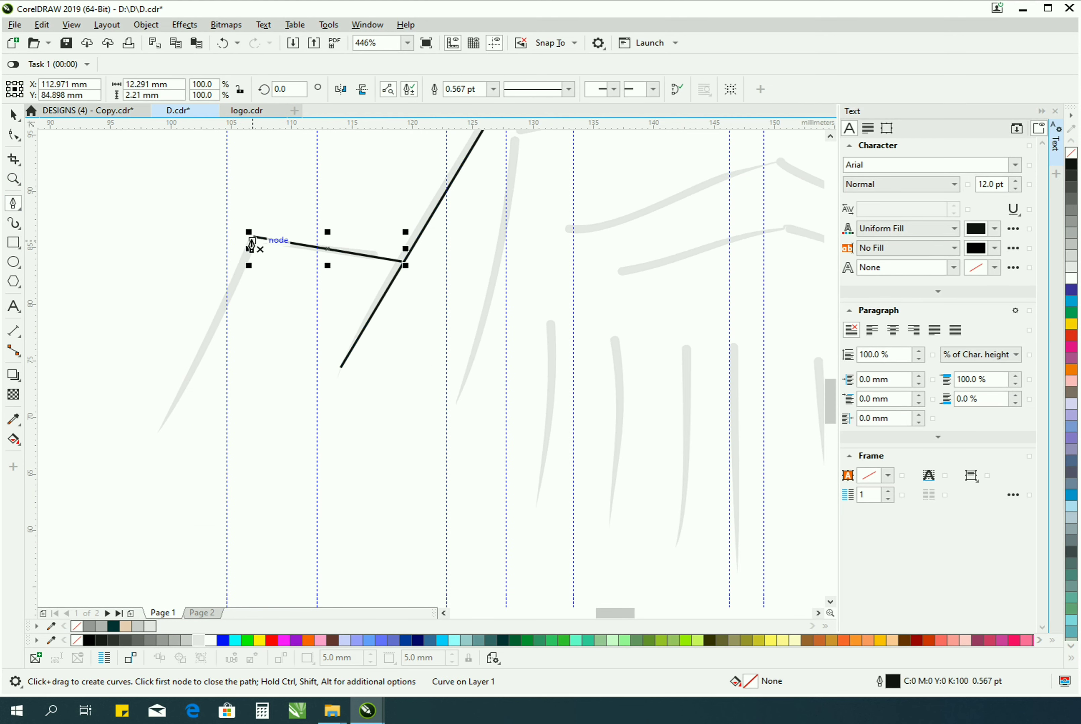
{"action": "double_click", "coordinate": [159, 430]}
Draw the left moustache's upper edge outward from beside the nose, plus the long slanted beard edge meeting its outer end.
{"action": "key", "text": "z"}
{"action": "right_click", "coordinate": [456, 439]}
{"action": "right_click", "coordinate": [399, 358]}
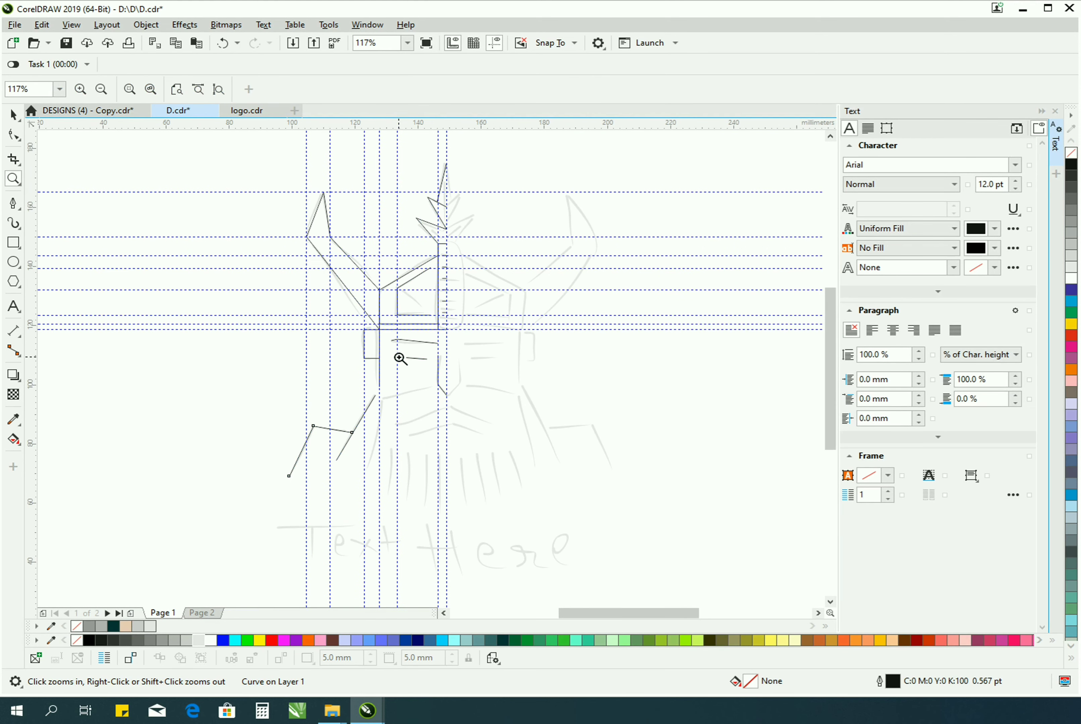
{"action": "left_click_drag", "start_coordinate": [394, 456], "coordinate": [703, 529]}
{"action": "mouse_move", "coordinate": [268, 296]}
{"action": "left_mouse_down"}
{"action": "mouse_move", "coordinate": [560, 415]}
{"action": "mouse_move", "coordinate": [618, 493]}
{"action": "left_mouse_up"}
{"action": "key", "text": "space"}
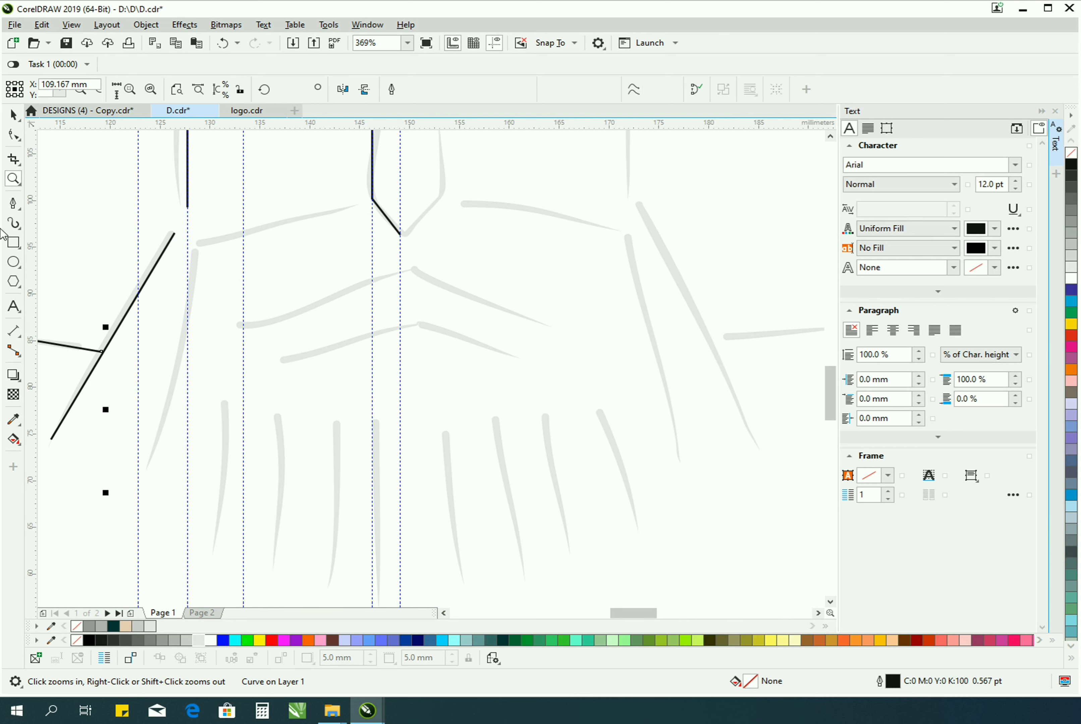
{"action": "left_click", "coordinate": [361, 204]}
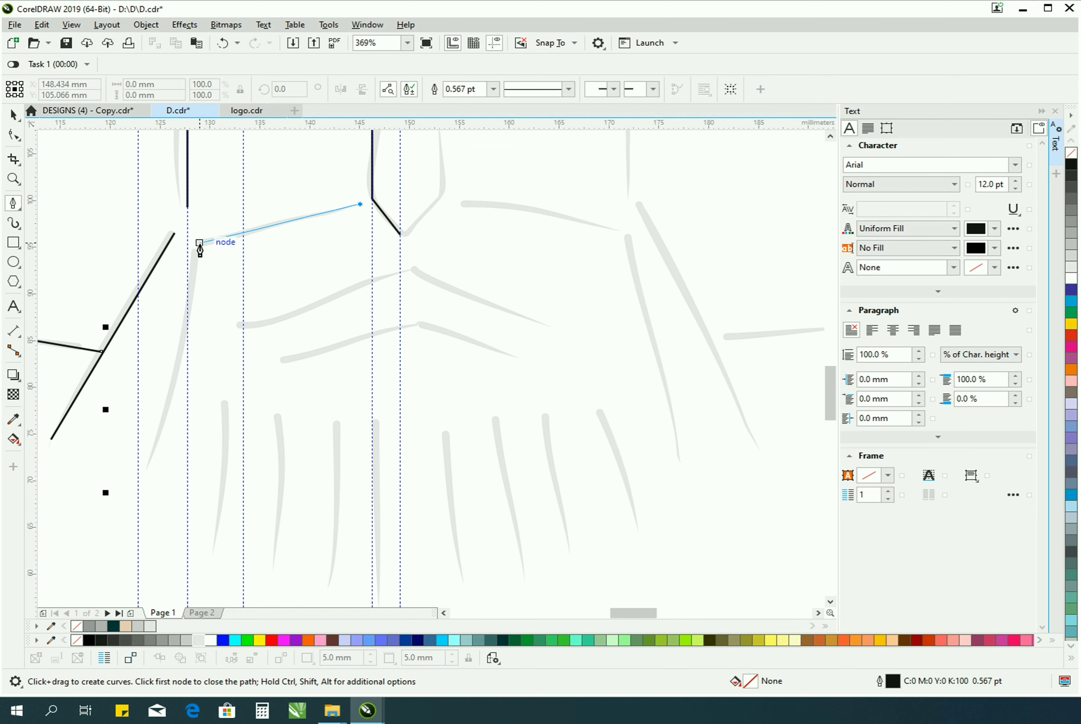
{"action": "double_click", "coordinate": [199, 243]}
{"action": "left_click", "coordinate": [149, 465]}
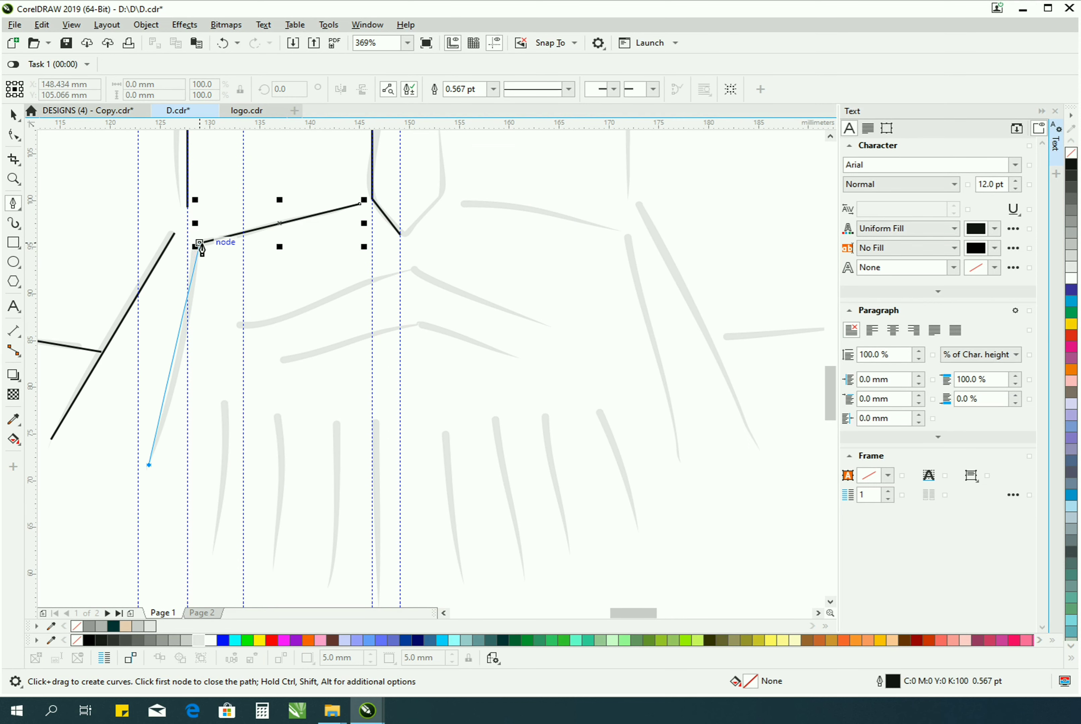
{"action": "left_click", "coordinate": [199, 242]}
{"action": "key", "text": "space"}
{"action": "key", "text": "space"}
Draw the two sloping mouth lines below the nose, each running outward and down from the centre guideline.
{"action": "left_click", "coordinate": [401, 273]}
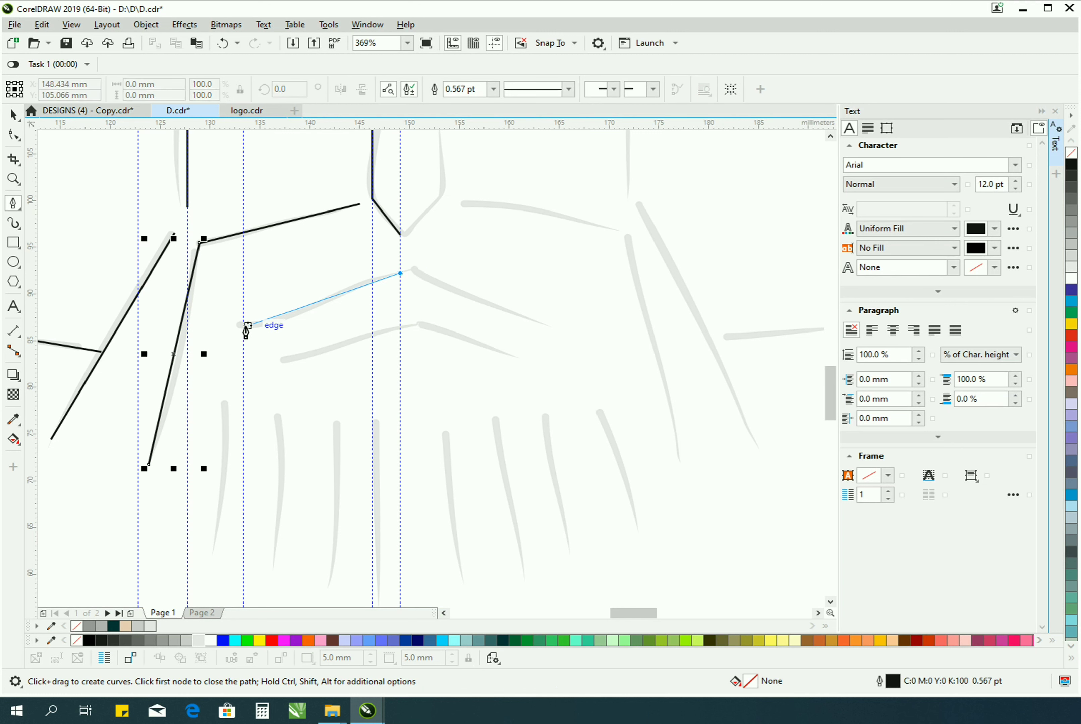
{"action": "left_click", "coordinate": [242, 326]}
{"action": "key", "text": "space"}
{"action": "key", "text": "space"}
{"action": "left_click", "coordinate": [401, 329]}
{"action": "left_click", "coordinate": [282, 359]}
{"action": "key", "text": "space"}
{"action": "key", "text": "space"}
Draw three slanted beard strokes about 16.7, 16.3 and 17.9 mm tall, plus a vertical stroke on the centre guideline.
{"action": "left_click", "coordinate": [226, 400]}
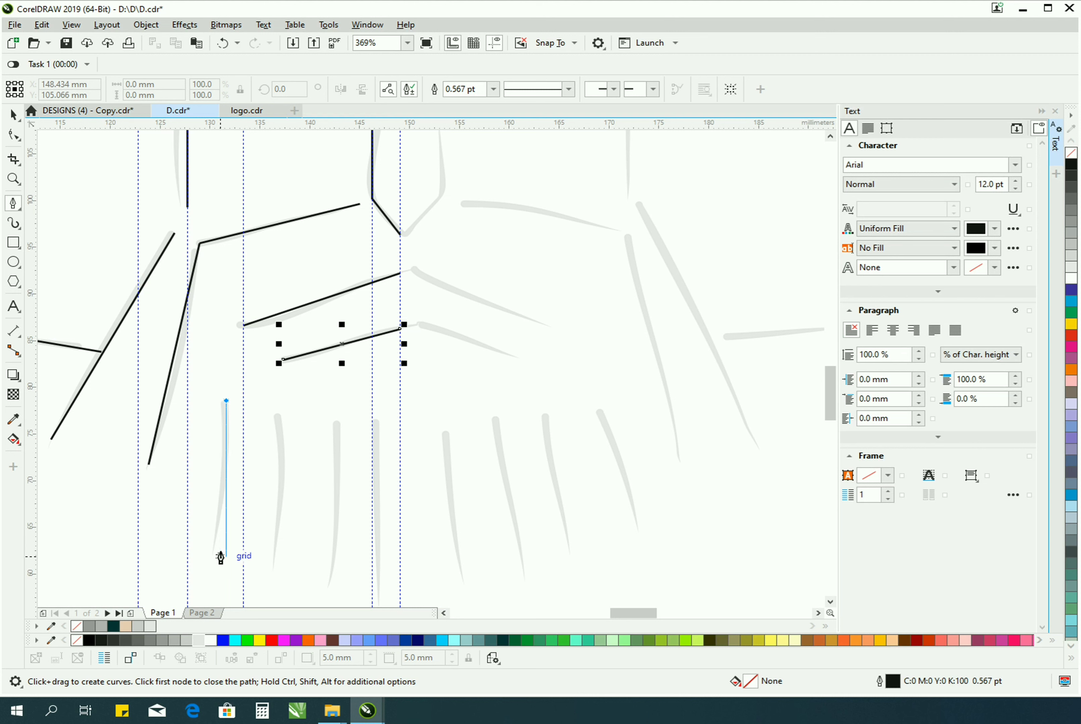
{"action": "left_click", "coordinate": [213, 556]}
{"action": "key", "text": "space"}
{"action": "key", "text": "space"}
{"action": "left_click", "coordinate": [281, 415]}
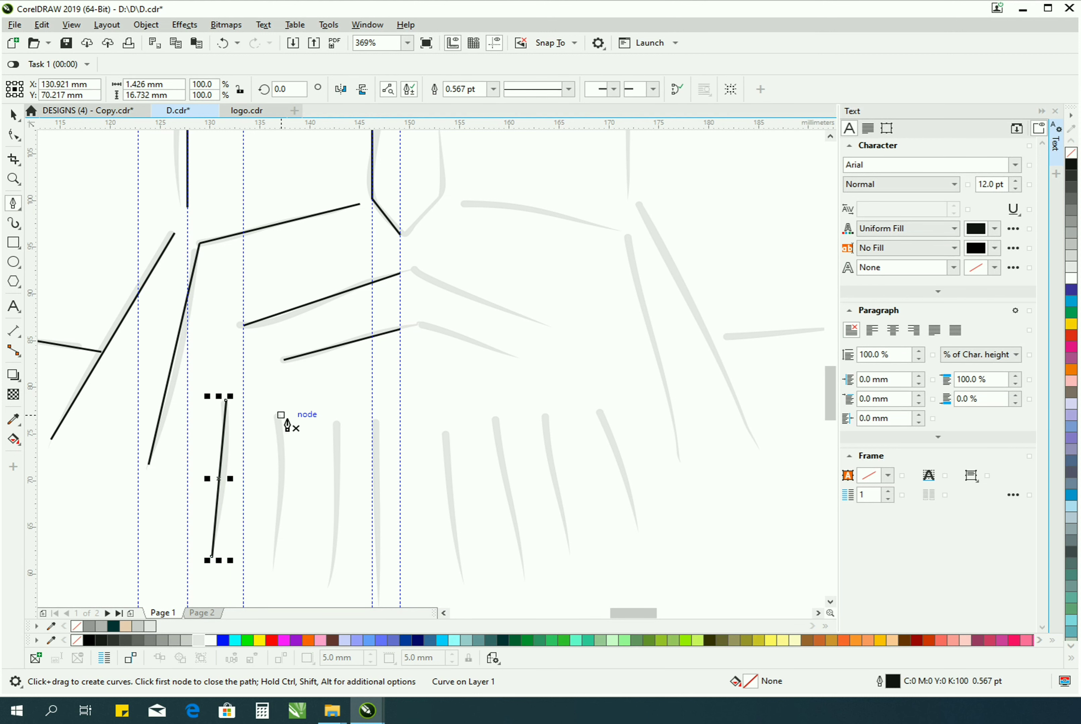
{"action": "left_click", "coordinate": [273, 568]}
{"action": "key", "text": "space"}
{"action": "key", "text": "space"}
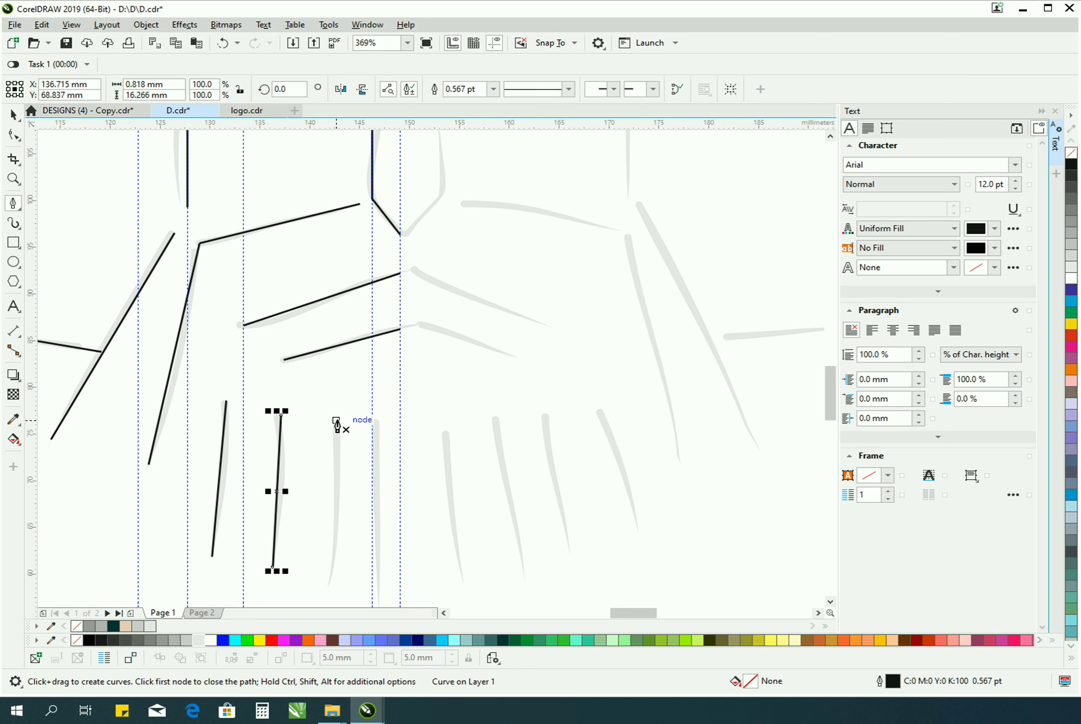
{"action": "left_click", "coordinate": [340, 421]}
{"action": "left_click", "coordinate": [328, 590]}
{"action": "key", "text": "space"}
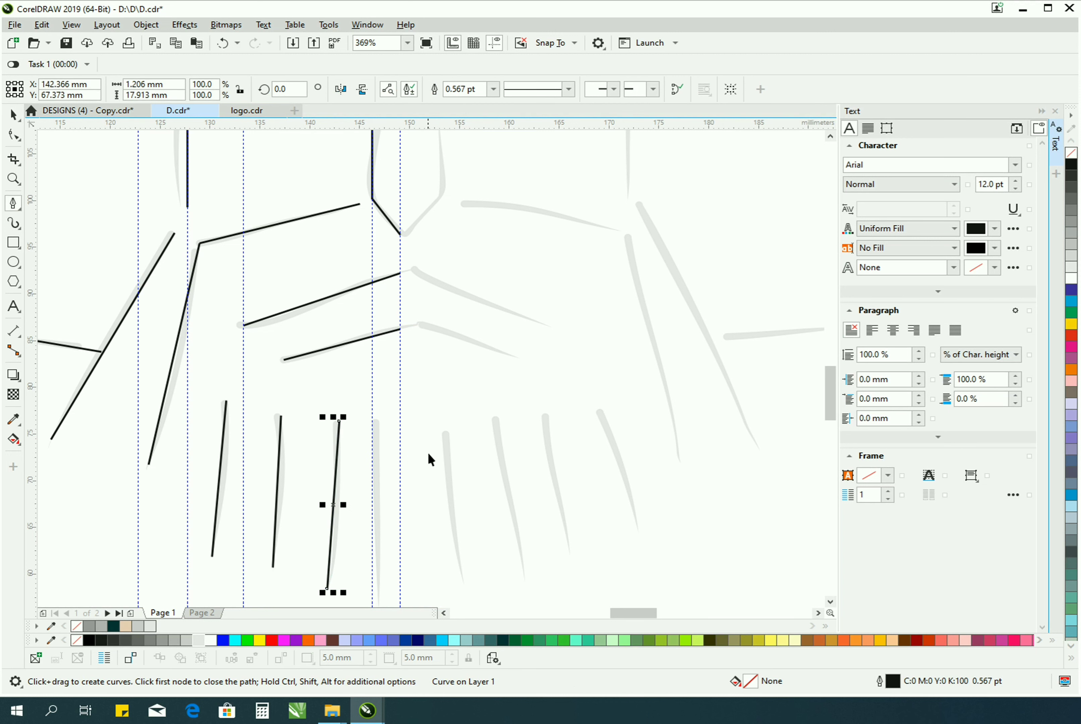
{"action": "key", "text": "space"}
{"action": "left_click", "coordinate": [400, 423]}
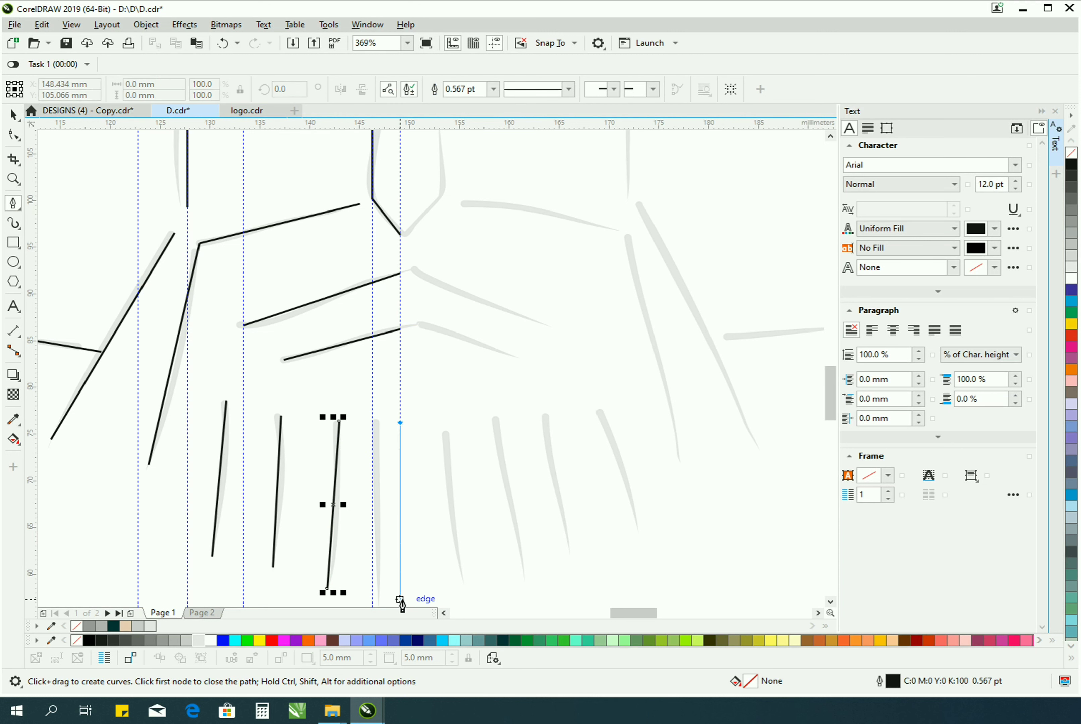
{"action": "left_click", "coordinate": [400, 602]}
Draw a short diagonal detail line inside the helmet's left inner panel, following the sketch.
{"action": "key", "text": "z"}
{"action": "right_click", "coordinate": [483, 442]}
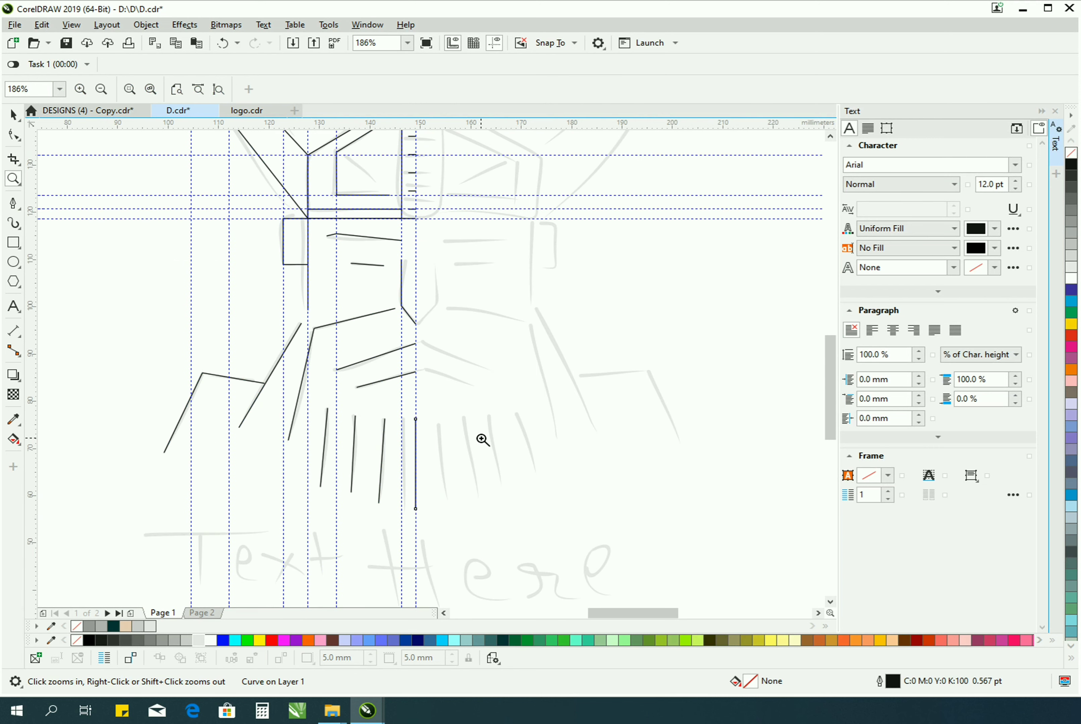
{"action": "right_click", "coordinate": [483, 441]}
{"action": "left_click_drag", "start_coordinate": [579, 401], "coordinate": [579, 401]}
{"action": "scroll", "coordinate": [584, 399], "scroll_direction": "up", "scroll_amount": 2}
{"action": "key", "text": "space"}
{"action": "left_click", "coordinate": [13, 203]}
{"action": "left_click", "coordinate": [144, 255]}
{"action": "left_click", "coordinate": [242, 341]}
{"action": "key", "text": "space"}
Select and group the traced left half, and create a mirrored copy to the right of the centre guideline.
{"action": "scroll", "coordinate": [445, 435], "scroll_direction": "down", "scroll_amount": 2}
{"action": "key", "text": "Escape"}
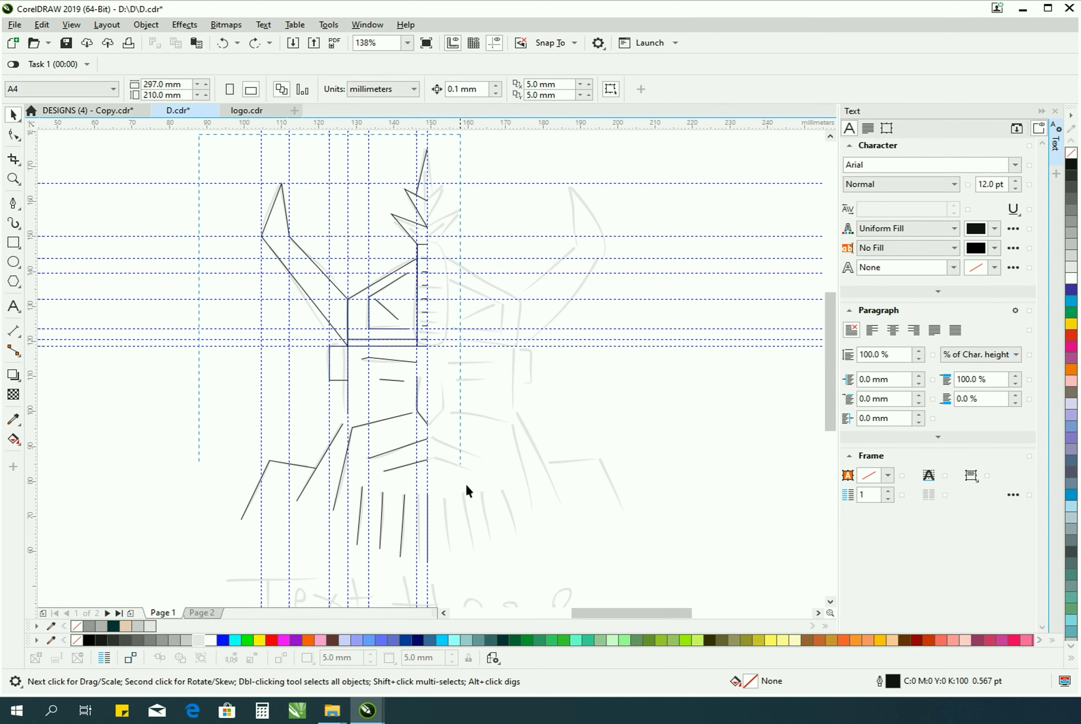
{"action": "scroll", "coordinate": [442, 429], "scroll_direction": "down", "scroll_amount": 2}
{"action": "key", "text": "ctrl+a"}
{"action": "key", "text": "ctrl+g"}
{"action": "left_click_drag", "start_coordinate": [237, 318], "coordinate": [634, 378]}
Examine how the mirrored half meets the left half along the centre line.
{"action": "key", "text": "z"}
{"action": "left_click_drag", "start_coordinate": [412, 207], "coordinate": [491, 116]}
{"action": "right_click", "coordinate": [461, 219]}
{"action": "left_click_drag", "start_coordinate": [349, 398], "coordinate": [567, 597]}
{"action": "left_click_drag", "start_coordinate": [299, 340], "coordinate": [521, 501]}
{"action": "right_click", "coordinate": [629, 421]}
{"action": "right_click", "coordinate": [629, 421]}
{"action": "key", "text": "space"}
{"action": "scroll", "coordinate": [552, 242], "scroll_direction": "down", "scroll_amount": 1}
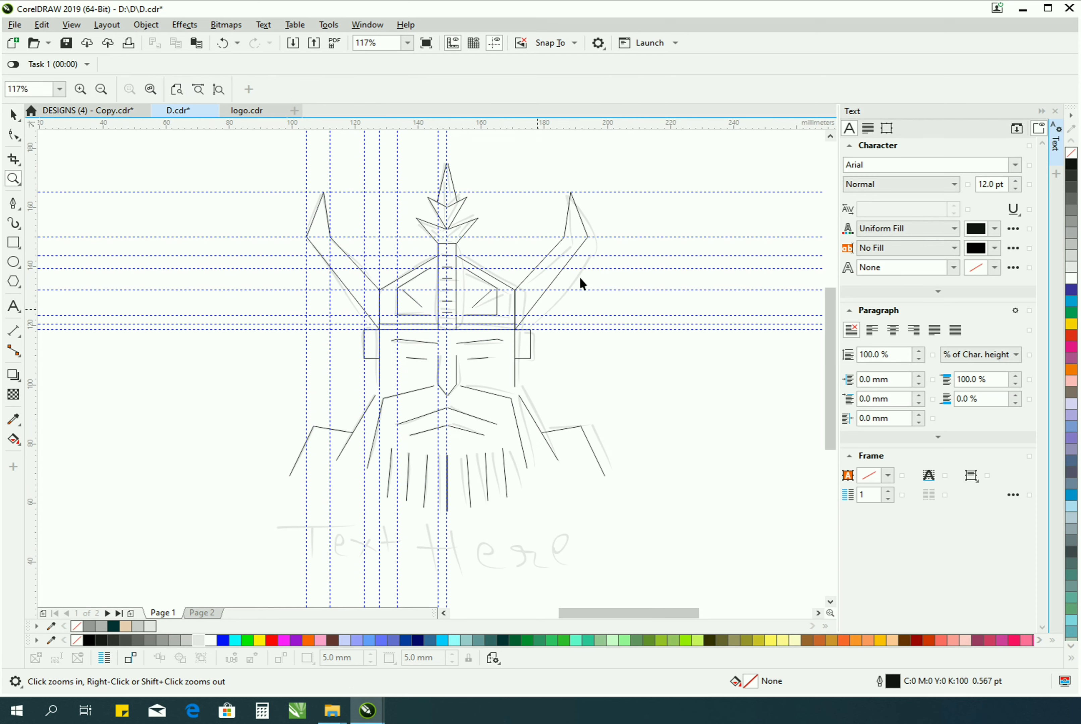
Select all the guidelines and delete them.
{"action": "left_click_drag", "start_coordinate": [674, 164], "coordinate": [928, 324]}
{"action": "left_click", "coordinate": [599, 330]}
{"action": "key", "text": "z"}
{"action": "right_click", "coordinate": [588, 335]}
{"action": "right_click", "coordinate": [489, 241]}
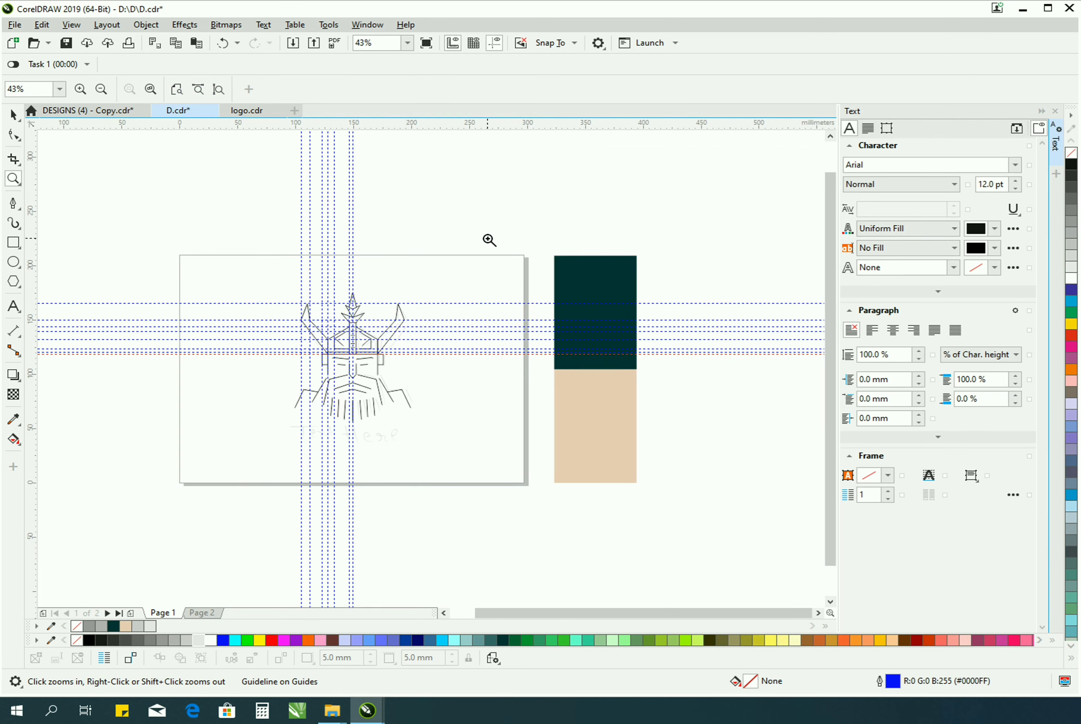
{"action": "right_click", "coordinate": [421, 306]}
{"action": "key", "text": "space"}
{"action": "left_click", "coordinate": [365, 301]}
{"action": "key", "text": "ctrl+a"}
{"action": "key", "text": "Delete"}
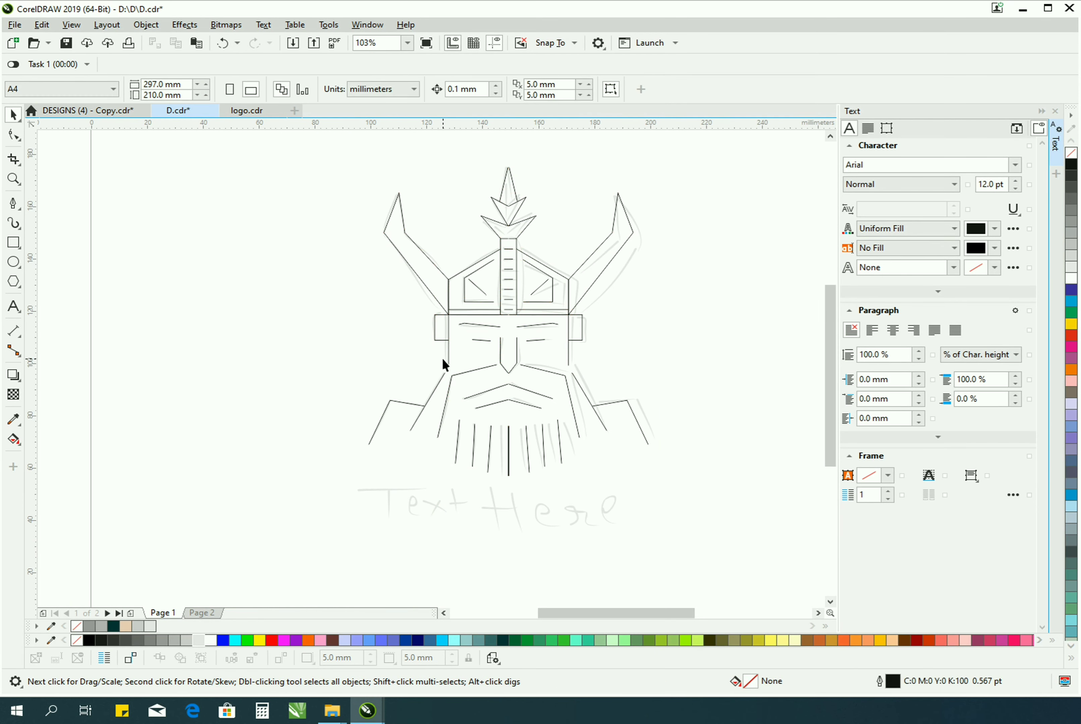
Move the grey sketch to the left, clear of the traced artwork.
{"action": "mouse_move", "coordinate": [444, 358]}
{"action": "left_mouse_down"}
{"action": "mouse_move", "coordinate": [335, 307]}
{"action": "mouse_move", "coordinate": [62, 306]}
{"action": "left_mouse_up"}
{"action": "mouse_move", "coordinate": [379, 500]}
{"action": "left_mouse_down"}
{"action": "mouse_move", "coordinate": [664, 209]}
{"action": "mouse_move", "coordinate": [708, 150]}
{"action": "left_mouse_up"}
{"action": "key", "text": "space"}
Delete the duplicate vertical stroke in the middle of the beard, keeping a single centre line.
{"action": "left_click_drag", "start_coordinate": [682, 336], "coordinate": [682, 412]}
{"action": "right_click", "coordinate": [536, 367]}
{"action": "left_click_drag", "start_coordinate": [443, 386], "coordinate": [621, 529]}
{"action": "key", "text": "space"}
{"action": "left_click", "coordinate": [361, 397]}
{"action": "left_click", "coordinate": [354, 400], "text": "ctrl"}
{"action": "left_click", "coordinate": [354, 400], "text": "ctrl"}
{"action": "key", "text": "Delete"}
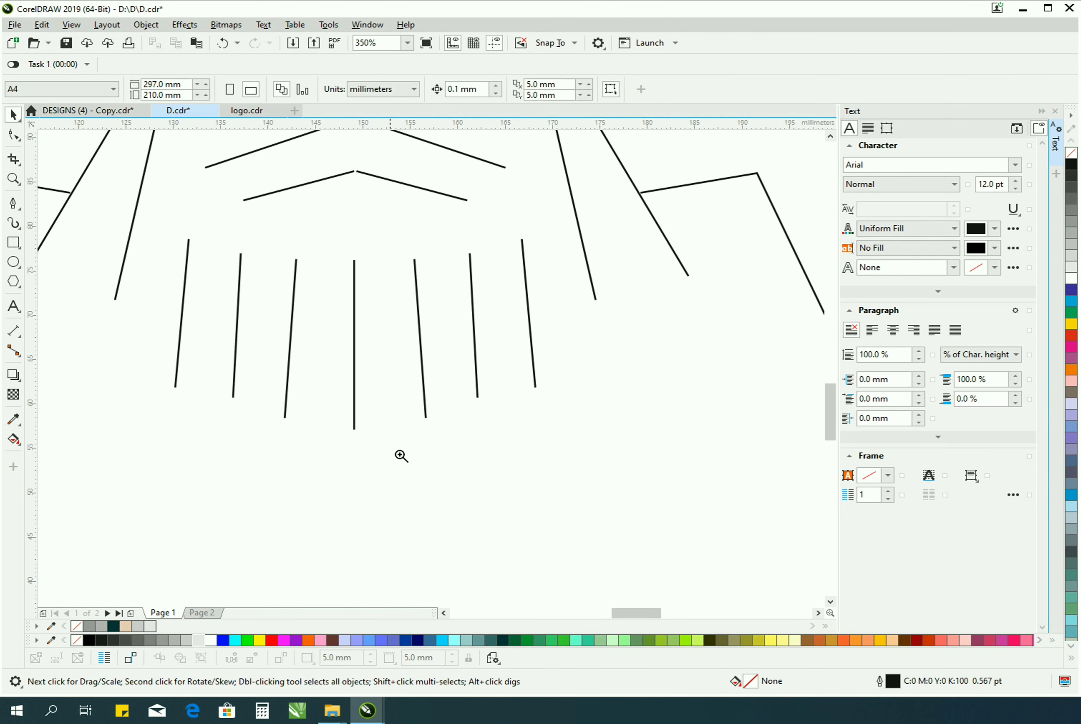
Draw a centre line in the helmet's crest from the base of its middle leaf up to the tip.
{"action": "key", "text": "space"}
{"action": "right_click", "coordinate": [502, 357]}
{"action": "left_click_drag", "start_coordinate": [573, 258], "coordinate": [576, 263]}
{"action": "left_click", "coordinate": [13, 204]}
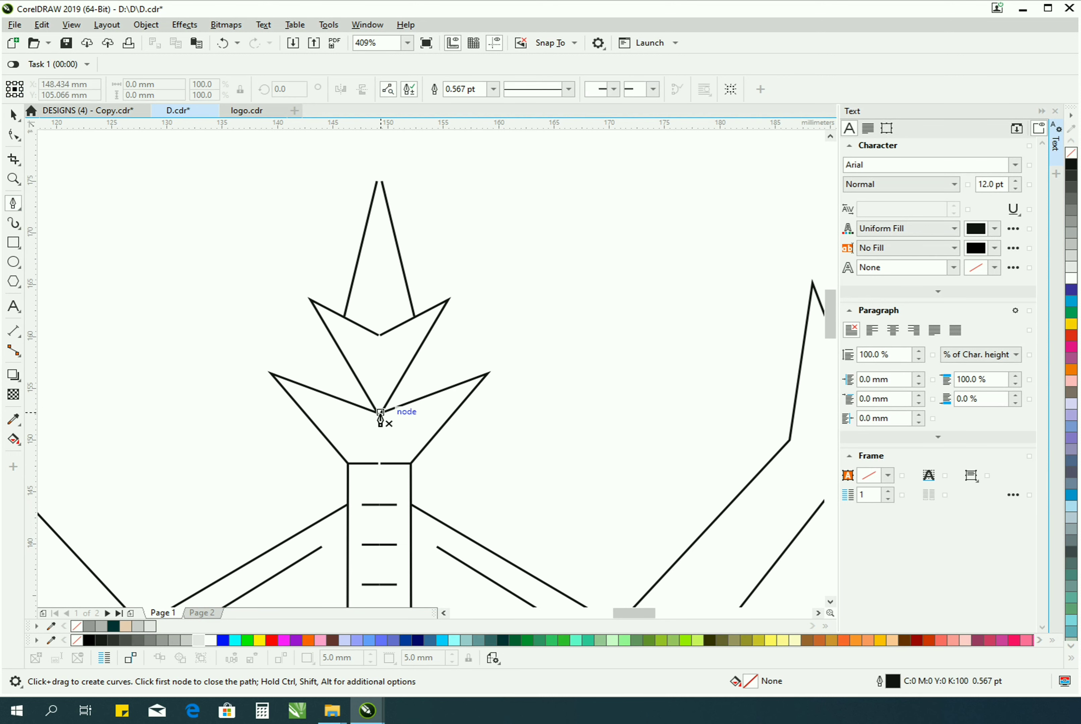
{"action": "left_click", "coordinate": [381, 181]}
Move the top node of the crest's centre line to the middle between the two tip lines.
{"action": "key", "text": "z"}
{"action": "left_click_drag", "start_coordinate": [375, 178], "coordinate": [406, 208]}
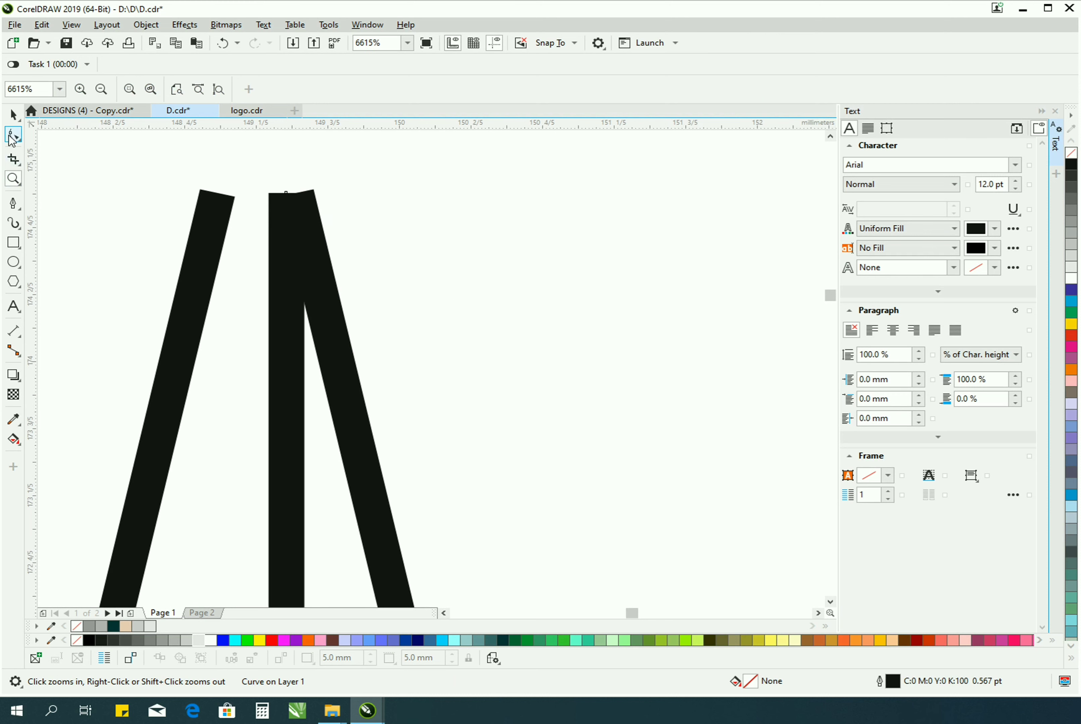
{"action": "left_click", "coordinate": [14, 135]}
{"action": "left_click_drag", "start_coordinate": [287, 191], "coordinate": [258, 192]}
Draw a short diagonal line inside the left leaf at the crest's base, ending on the centre axis below the leaf junction.
{"action": "key", "text": "z"}
{"action": "right_click", "coordinate": [333, 234]}
{"action": "right_click", "coordinate": [517, 289]}
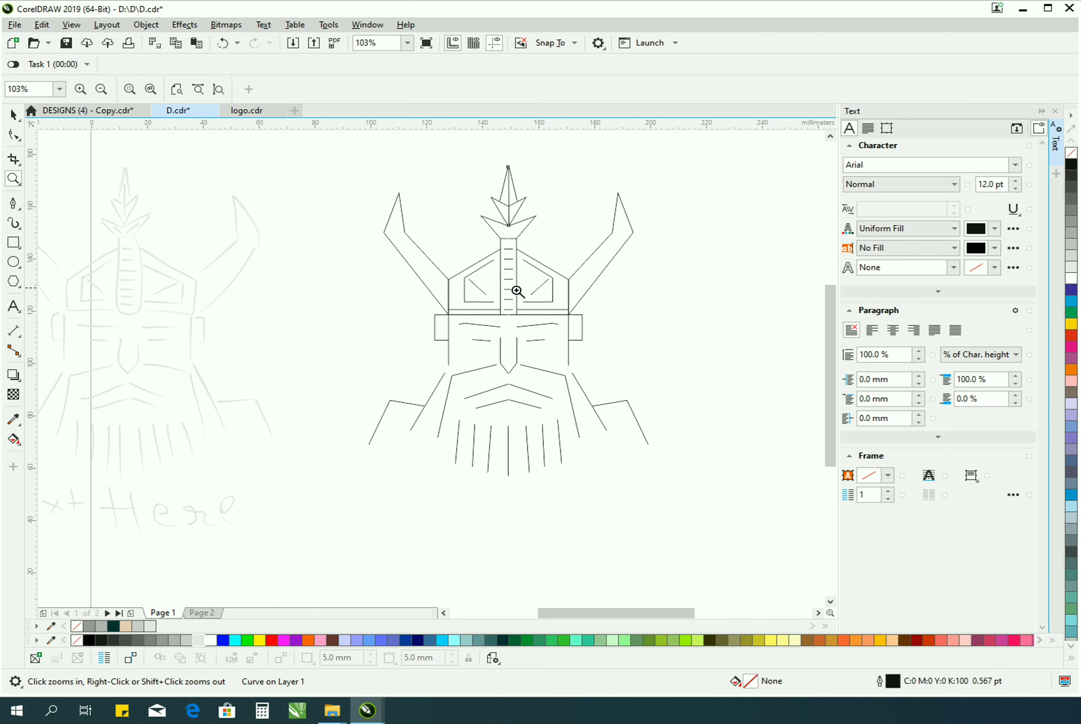
{"action": "key", "text": "space"}
{"action": "key", "text": "z"}
{"action": "left_click_drag", "start_coordinate": [487, 204], "coordinate": [543, 276]}
{"action": "key", "text": "space"}
{"action": "left_click", "coordinate": [11, 202]}
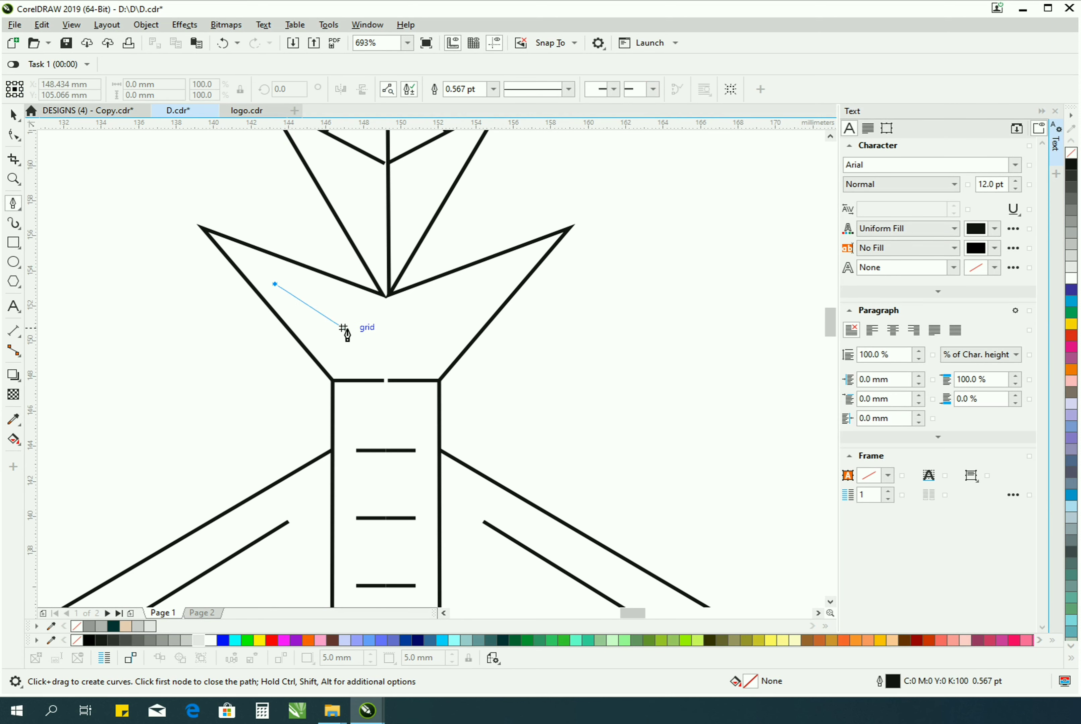
{"action": "double_click", "coordinate": [387, 294]}
{"action": "key", "text": "space"}
{"action": "left_click_drag", "start_coordinate": [381, 295], "coordinate": [383, 343]}
{"action": "key", "text": "space"}
Mirror a copy of the diagonal line to the right, group both into a V and centre it horizontally on the crest.
{"action": "left_click_drag", "start_coordinate": [270, 313], "coordinate": [499, 349]}
{"action": "right_click", "coordinate": [499, 349]}
{"action": "left_click", "coordinate": [361, 331], "text": "shift"}
{"action": "key", "text": "ctrl+g"}
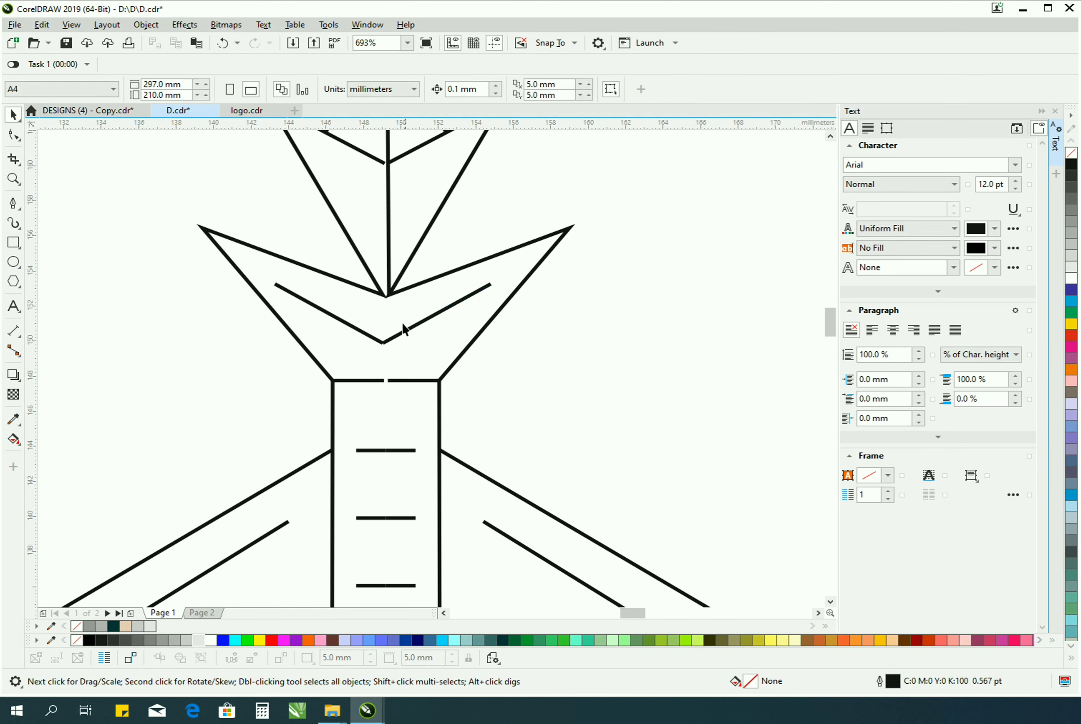
{"action": "left_click", "coordinate": [390, 379], "text": "shift"}
{"action": "key", "text": "c"}
{"action": "left_click", "coordinate": [588, 405]}
Select the whole warrior drawing and open its outline settings.
{"action": "key", "text": "z"}
{"action": "right_click", "coordinate": [525, 239]}
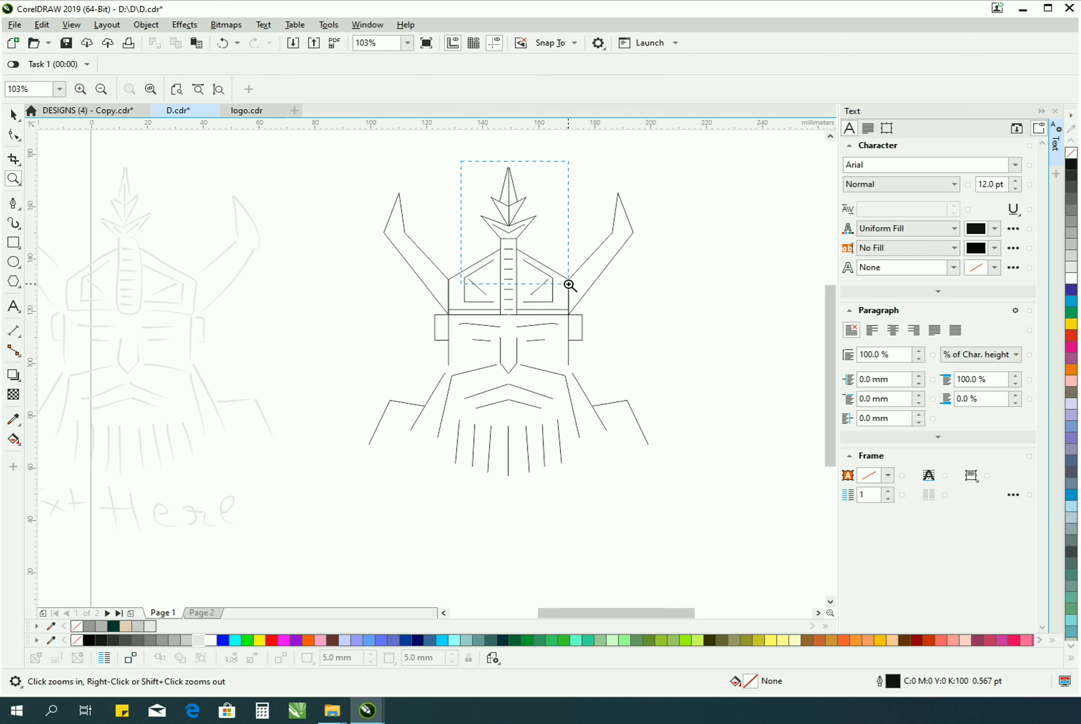
{"action": "left_click_drag", "start_coordinate": [337, 148], "coordinate": [641, 402]}
{"action": "left_click_drag", "start_coordinate": [682, 556], "coordinate": [681, 557]}
{"action": "key", "text": "space"}
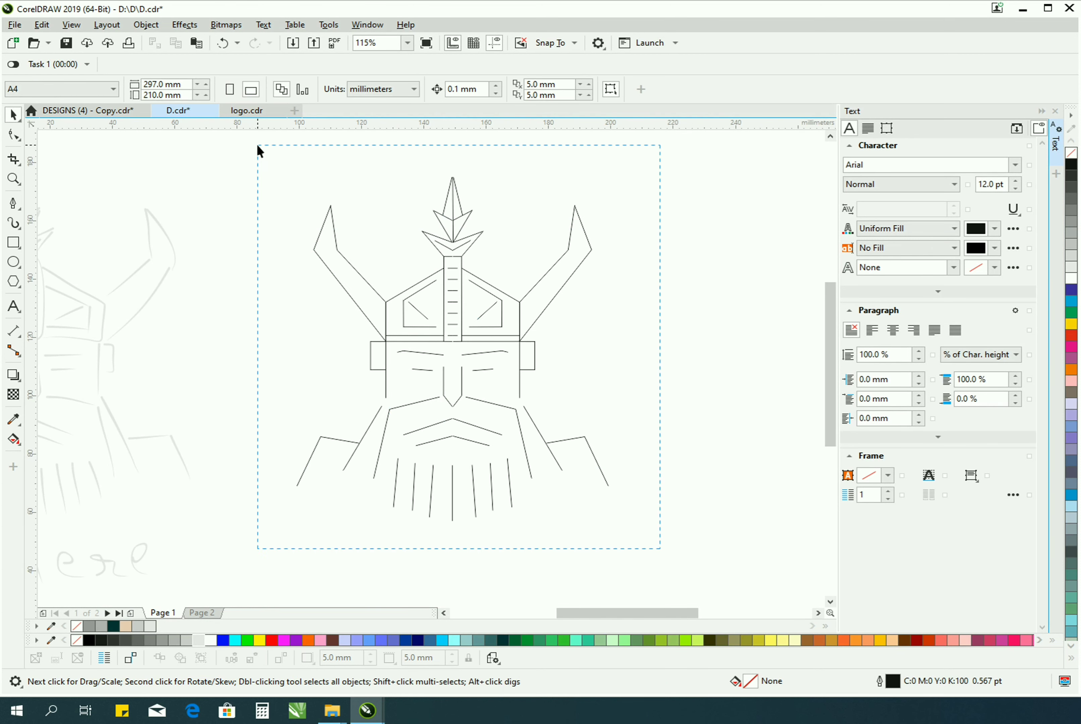
{"action": "left_click_drag", "start_coordinate": [257, 145], "coordinate": [258, 145]}
{"action": "key", "text": "z"}
{"action": "right_click", "coordinate": [507, 262]}
{"action": "key", "text": "space"}
{"action": "key", "text": "F12"}
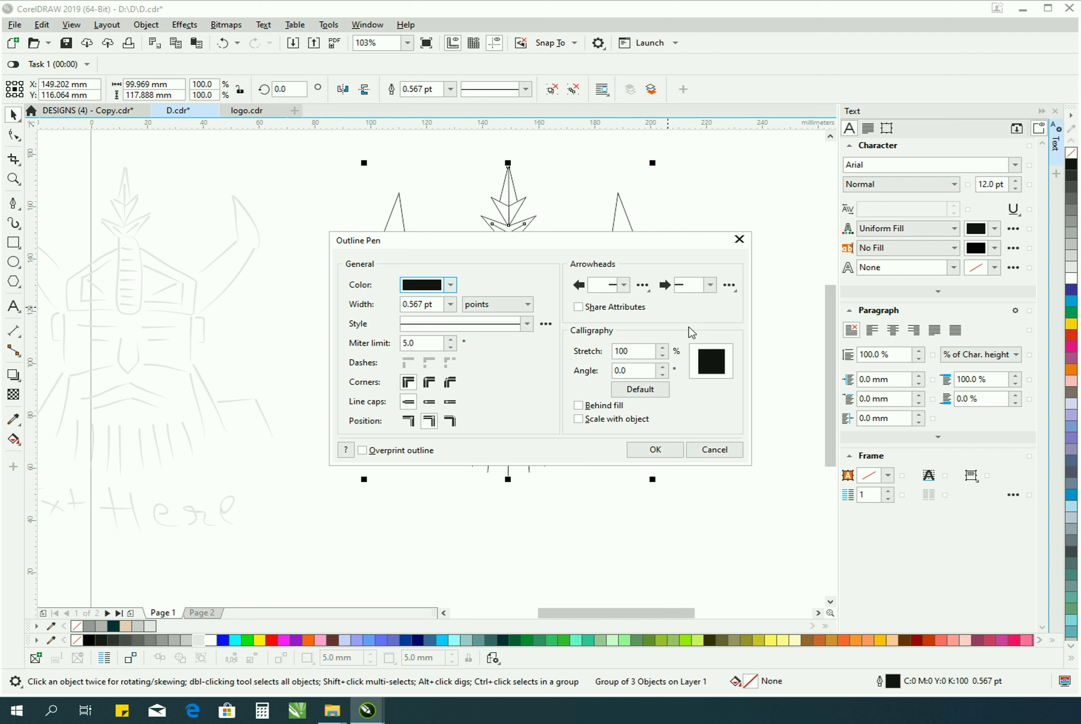
Try outline widths of 4.0 pt and 2.0 pt on the warrior.
{"action": "left_click", "coordinate": [451, 304]}
{"action": "left_click", "coordinate": [432, 406]}
{"action": "mouse_move", "coordinate": [510, 241]}
{"action": "left_mouse_down"}
{"action": "mouse_move", "coordinate": [751, 253]}
{"action": "mouse_move", "coordinate": [834, 285]}
{"action": "left_mouse_up"}
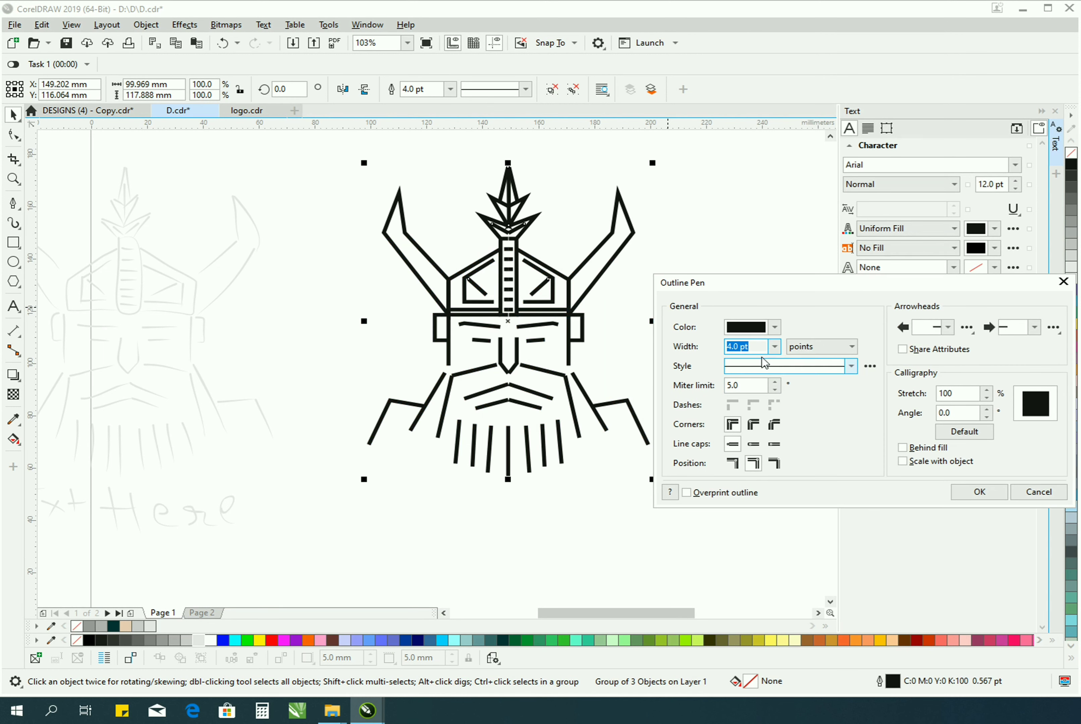
{"action": "left_click", "coordinate": [774, 346]}
{"action": "left_click", "coordinate": [745, 421]}
{"action": "left_click", "coordinate": [775, 347]}
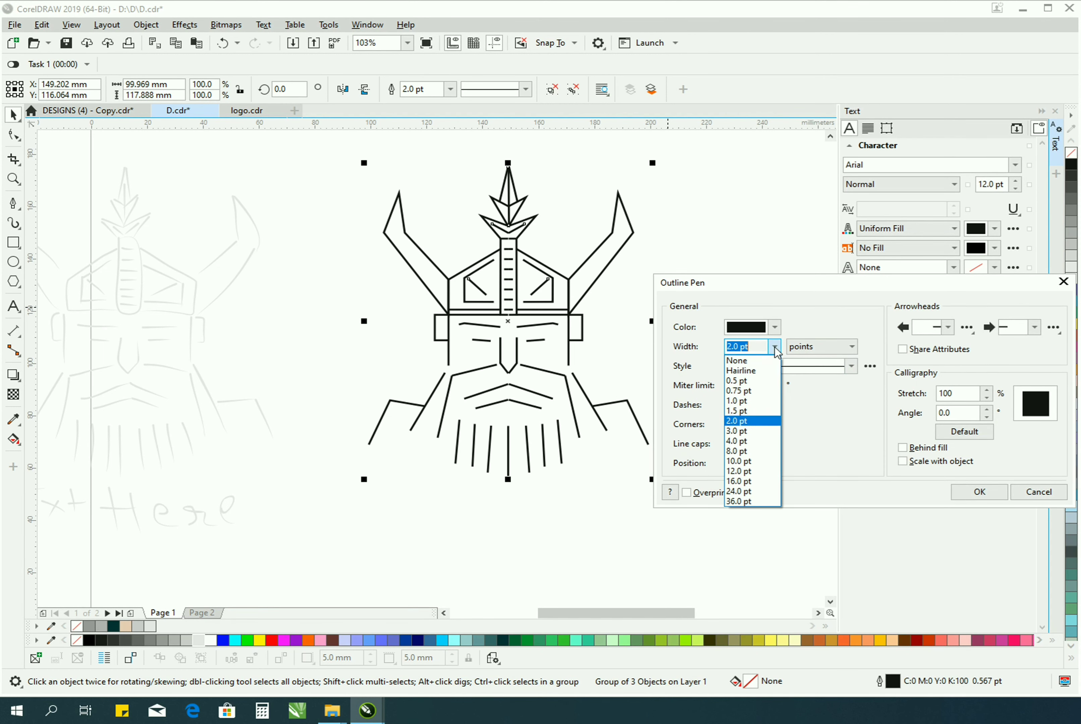
Give the warrior a 3.0 pt outline with round corners and round line caps.
{"action": "left_click", "coordinate": [741, 430]}
{"action": "left_click", "coordinate": [755, 424]}
{"action": "left_click", "coordinate": [755, 444]}
{"action": "left_click", "coordinate": [979, 491]}
{"action": "left_click", "coordinate": [737, 245]}
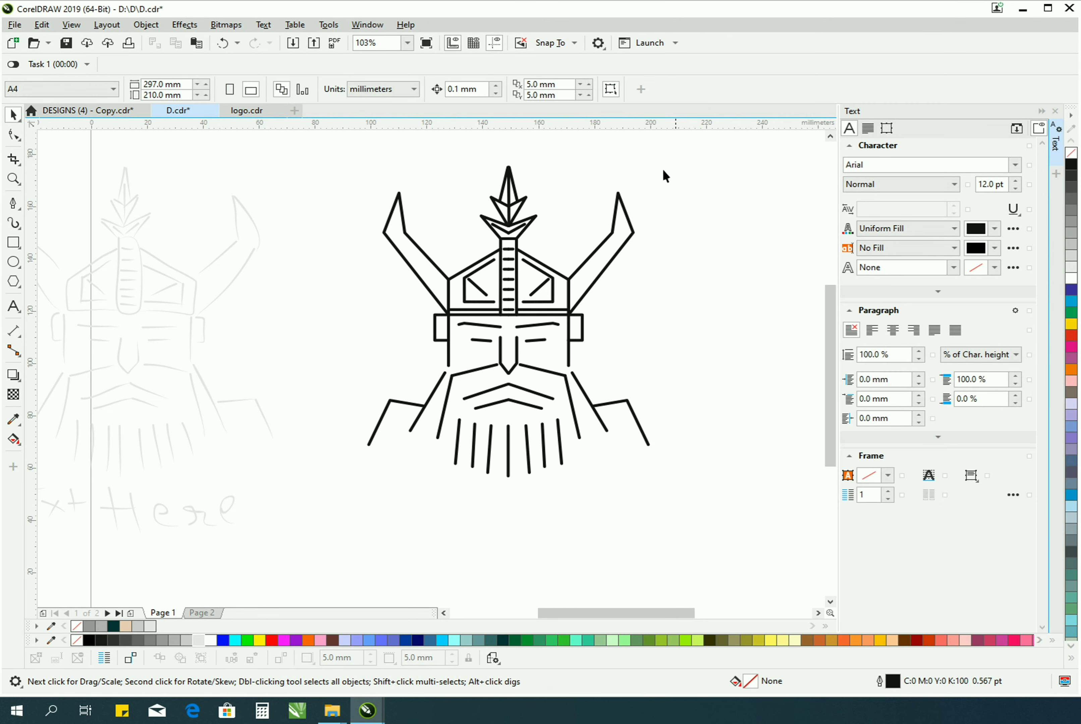
Move the grey sketch clear of the page and centre the warrior on the page.
{"action": "key", "text": "z"}
{"action": "right_click", "coordinate": [459, 446]}
{"action": "right_click", "coordinate": [459, 446]}
{"action": "key", "text": "space"}
{"action": "left_click_drag", "start_coordinate": [367, 396], "coordinate": [190, 396]}
{"action": "left_click_drag", "start_coordinate": [345, 507], "coordinate": [612, 302]}
Draw a rectangle covering the whole 297 x 210 mm page and a second one covering only its left half.
{"action": "key", "text": "z"}
{"action": "left_click_drag", "start_coordinate": [323, 270], "coordinate": [740, 520]}
{"action": "left_click", "coordinate": [13, 242]}
{"action": "mouse_move", "coordinate": [99, 169]}
{"action": "left_mouse_down"}
{"action": "mouse_move", "coordinate": [519, 520]}
{"action": "mouse_move", "coordinate": [675, 550]}
{"action": "left_mouse_up"}
{"action": "key", "text": "space"}
{"action": "left_click_drag", "start_coordinate": [669, 380], "coordinate": [386, 359]}
Fill the left half with dark teal (#003333) and the other rectangle with beige, sampling both colours from the reference swatches.
{"action": "left_click", "coordinate": [13, 419]}
{"action": "left_click", "coordinate": [795, 263]}
{"action": "left_click", "coordinate": [289, 325]}
{"action": "key", "text": "space"}
{"action": "key", "text": "space"}
{"action": "left_click", "coordinate": [781, 409], "text": "shift"}
{"action": "left_click", "coordinate": [541, 355]}
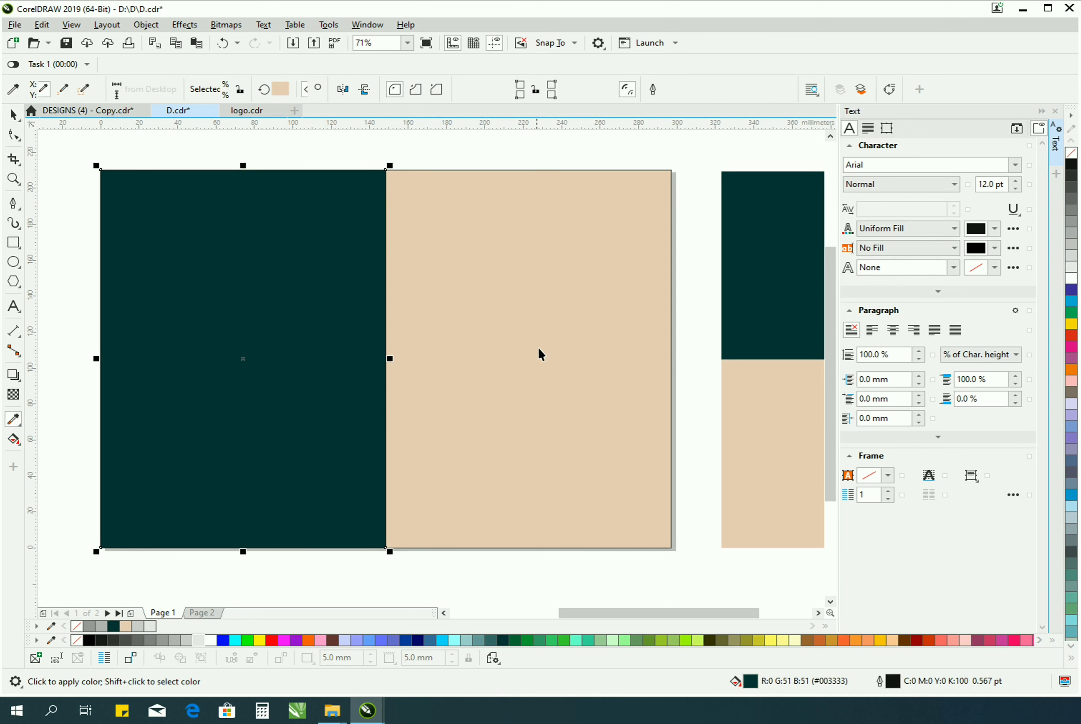
Send both background rectangles behind the warrior and remove their outlines.
{"action": "key", "text": "space"}
{"action": "left_click", "coordinate": [521, 355], "text": "shift"}
{"action": "key", "text": "shift+Page_Down"}
{"action": "right_click", "coordinate": [77, 626]}
{"action": "key", "text": "Escape"}
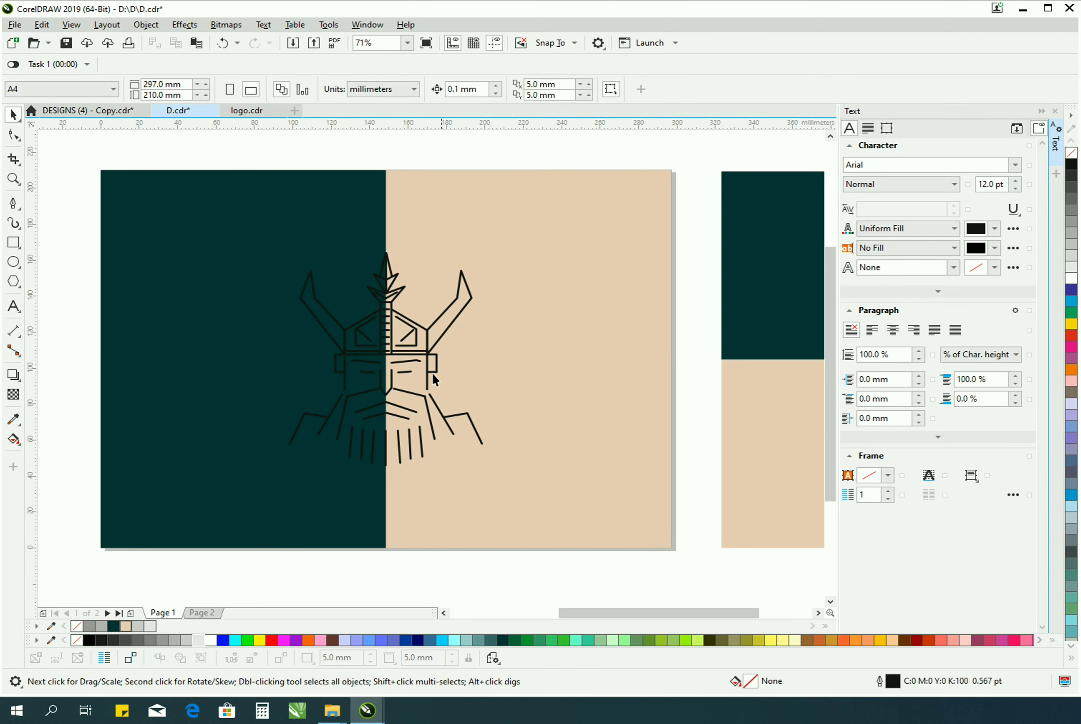
Place a duplicate of the warrior to the right, over the beige half.
{"action": "key", "text": "z"}
{"action": "left_click_drag", "start_coordinate": [265, 218], "coordinate": [515, 571]}
{"action": "key", "text": "F4"}
{"action": "left_click_drag", "start_coordinate": [311, 269], "coordinate": [664, 543]}
{"action": "key", "text": "space"}
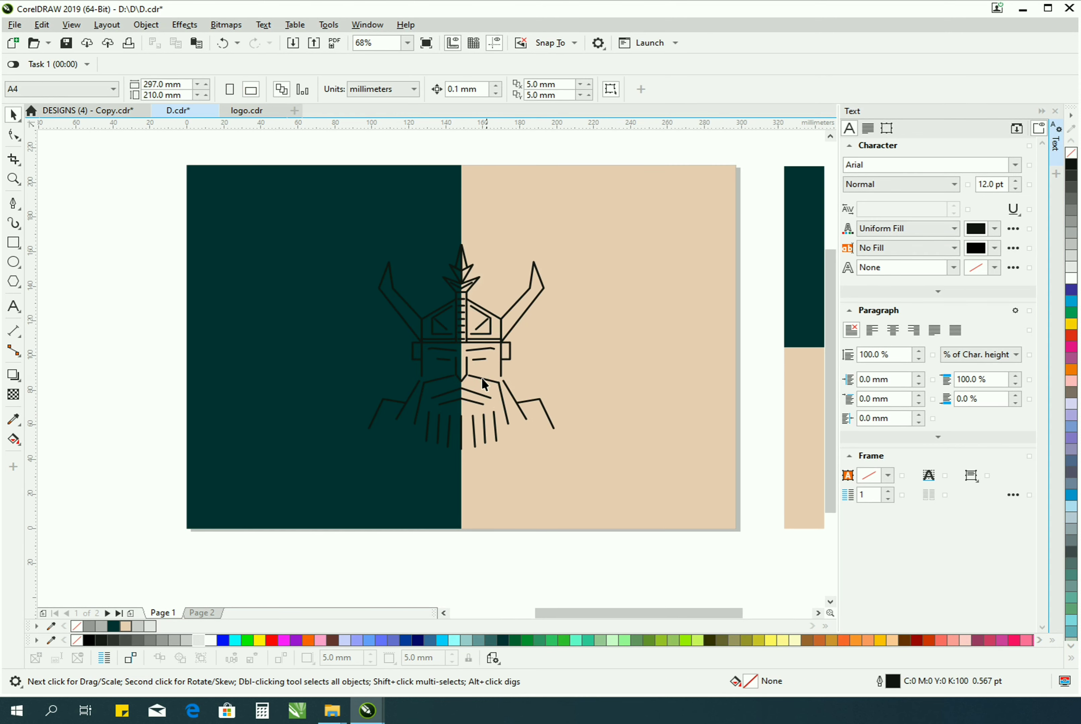
{"action": "left_click_drag", "start_coordinate": [484, 376], "coordinate": [590, 375]}
{"action": "right_click", "coordinate": [590, 375]}
{"action": "key", "text": "ctrl+z"}
{"action": "key", "text": "ctrl+z"}
{"action": "left_click", "coordinate": [567, 206]}
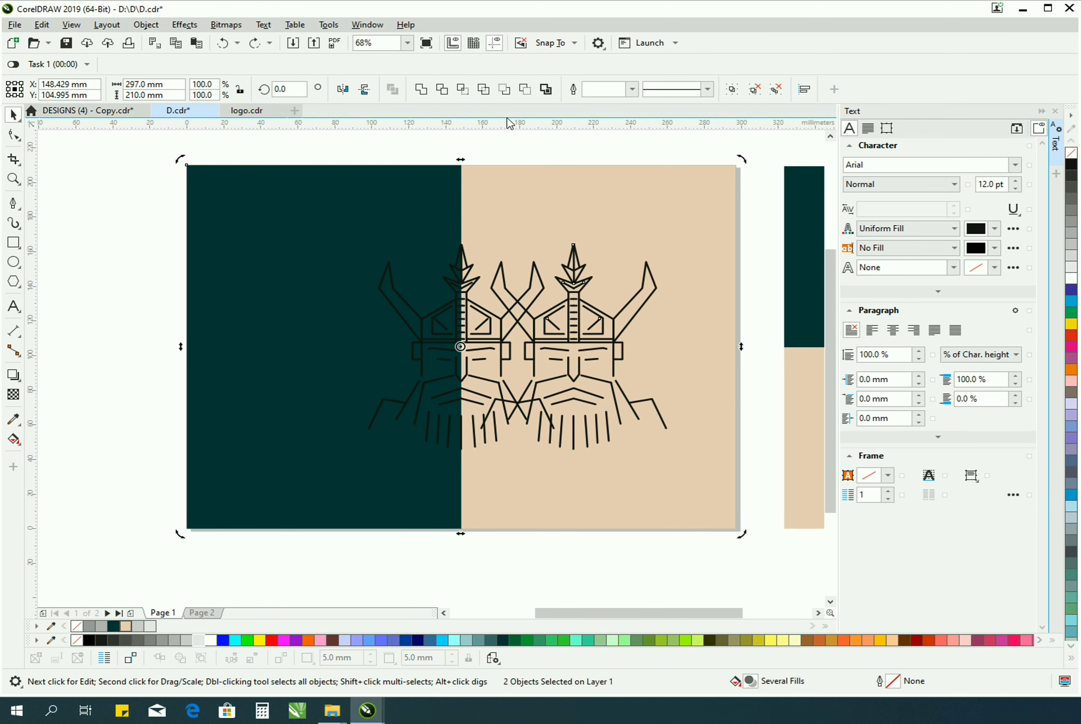
{"action": "left_click", "coordinate": [512, 172]}
{"action": "left_click_drag", "start_coordinate": [516, 196], "coordinate": [559, 196]}
{"action": "key", "text": "ctrl+z"}
Narrow the beige rectangle to 148.5 mm wide so that it covers only the right half of the page.
{"action": "left_click_drag", "start_coordinate": [207, 344], "coordinate": [464, 208]}
{"action": "key", "text": "ctrl+z"}
{"action": "left_click", "coordinate": [529, 208]}
{"action": "left_click_drag", "start_coordinate": [456, 346], "coordinate": [458, 219]}
{"action": "left_click", "coordinate": [506, 288]}
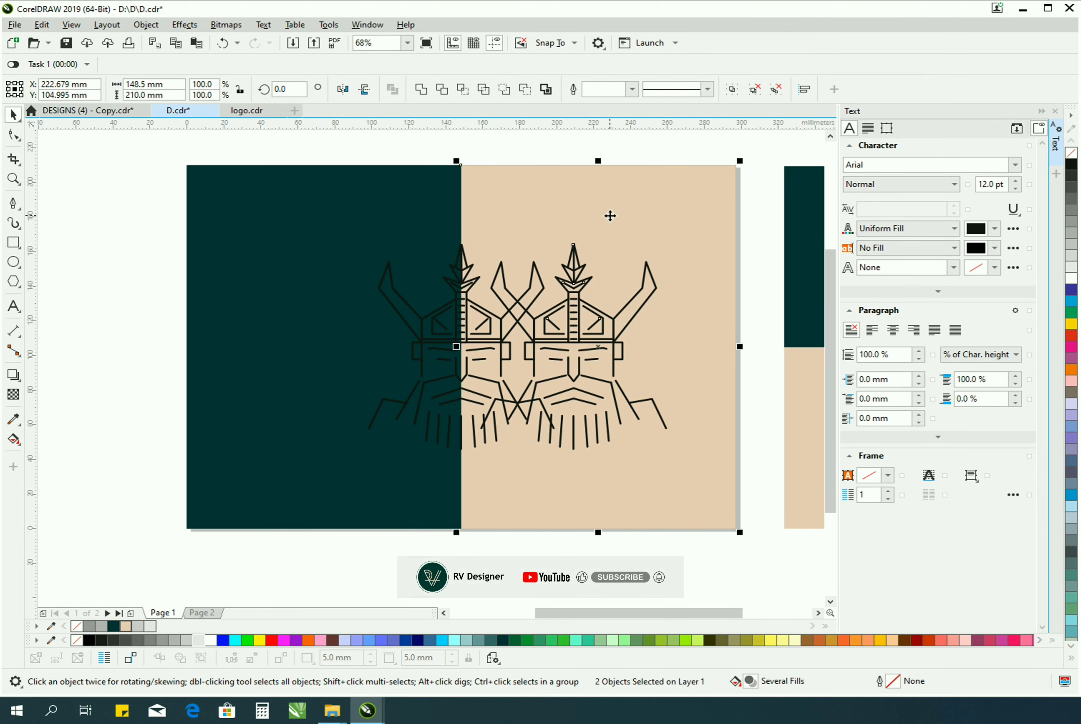
Centre the duplicate warrior horizontally in the beige half and colour its outline dark teal.
{"action": "left_click", "coordinate": [610, 219], "text": "shift"}
{"action": "key", "text": "c"}
{"action": "left_click", "coordinate": [610, 319]}
{"action": "right_click", "coordinate": [502, 641]}
Set the original warrior's outline colour to the background's beige (#E8CFB7).
{"action": "left_click", "coordinate": [417, 404]}
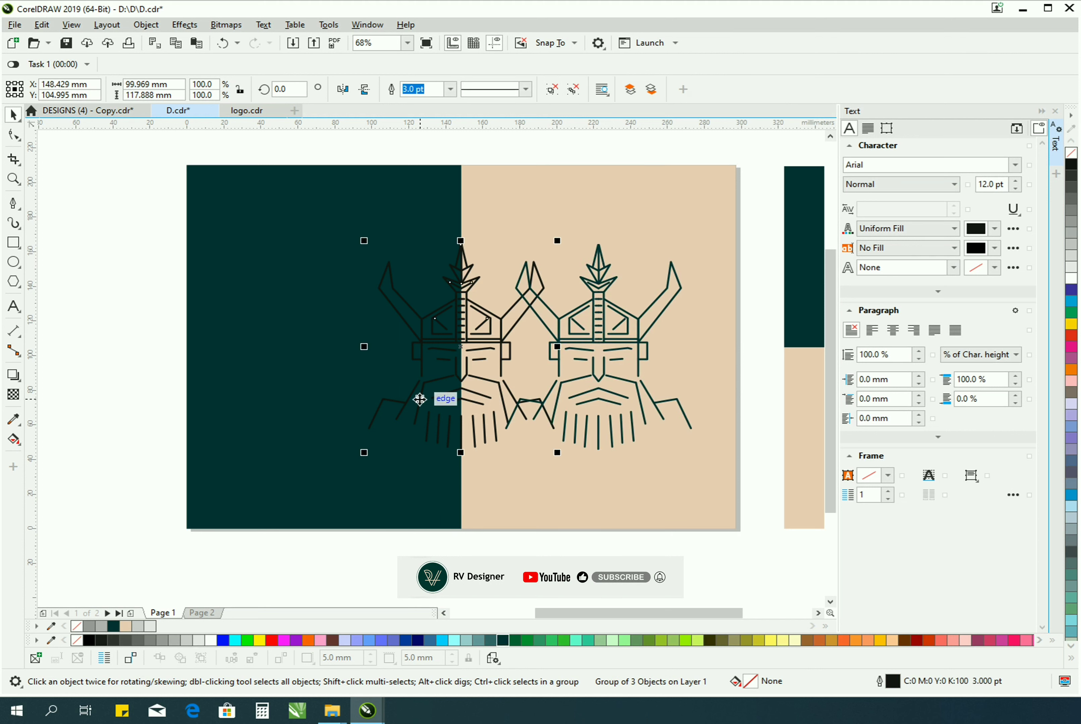
{"action": "key", "text": "F12"}
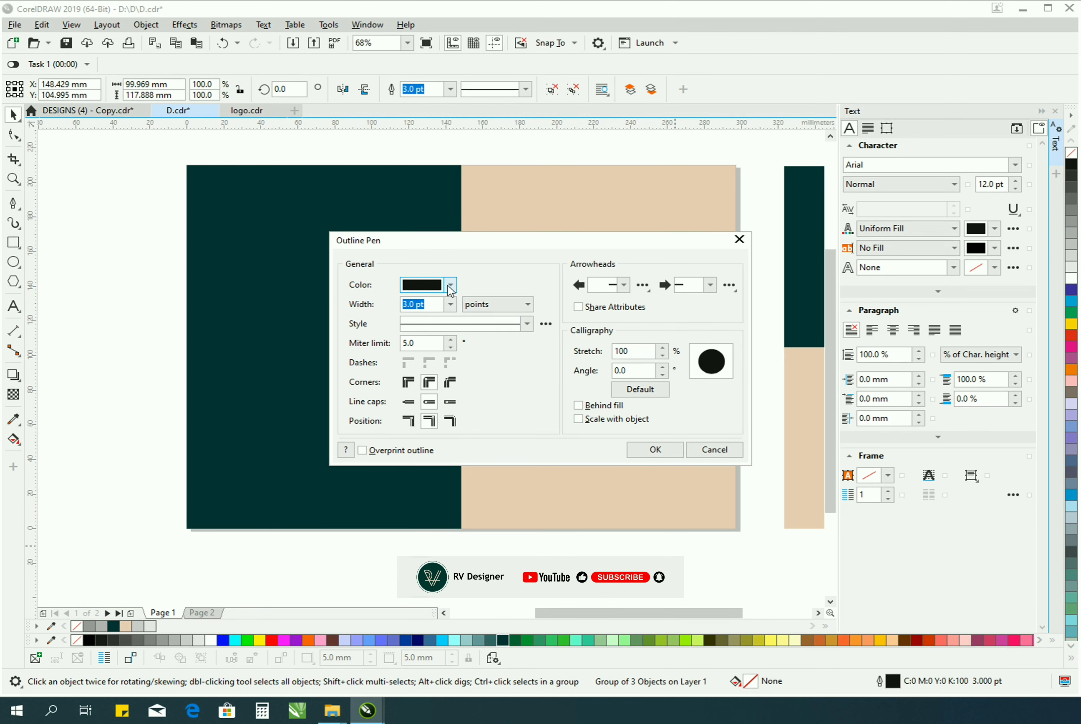
{"action": "left_click", "coordinate": [423, 284]}
{"action": "left_click", "coordinate": [536, 483]}
{"action": "left_click", "coordinate": [559, 510]}
{"action": "left_click", "coordinate": [655, 450]}
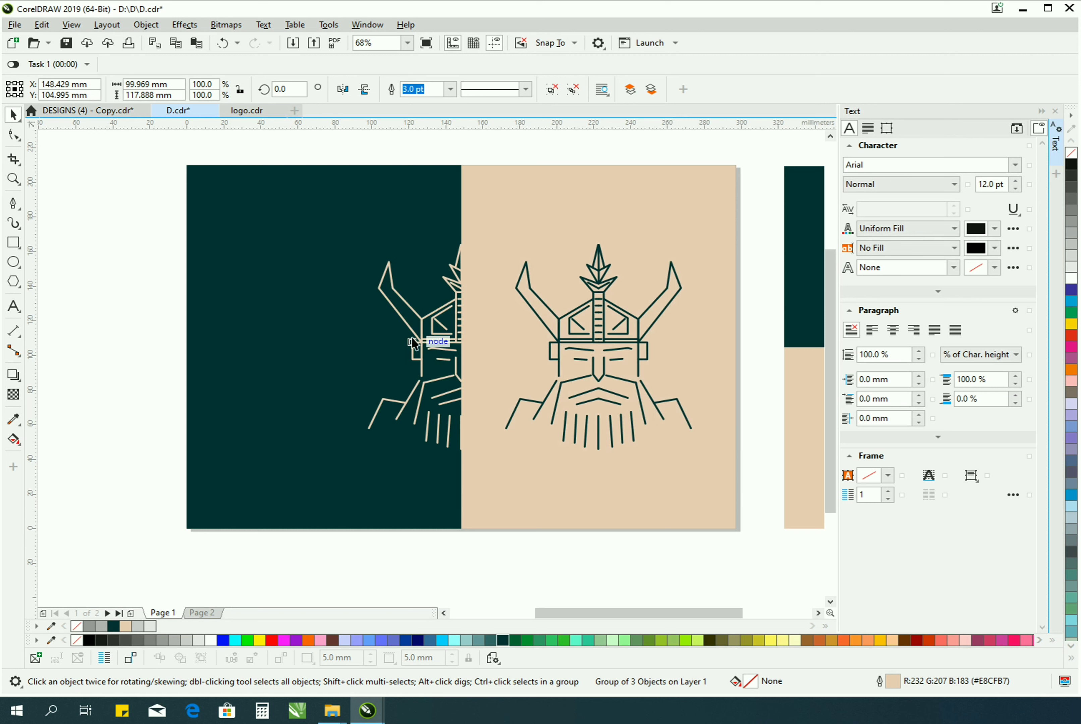
Centre the beige warrior horizontally in the dark teal half and fit the whole page in view.
{"action": "left_click", "coordinate": [140, 359]}
{"action": "key", "text": "z"}
{"action": "left_click_drag", "start_coordinate": [179, 156], "coordinate": [744, 532]}
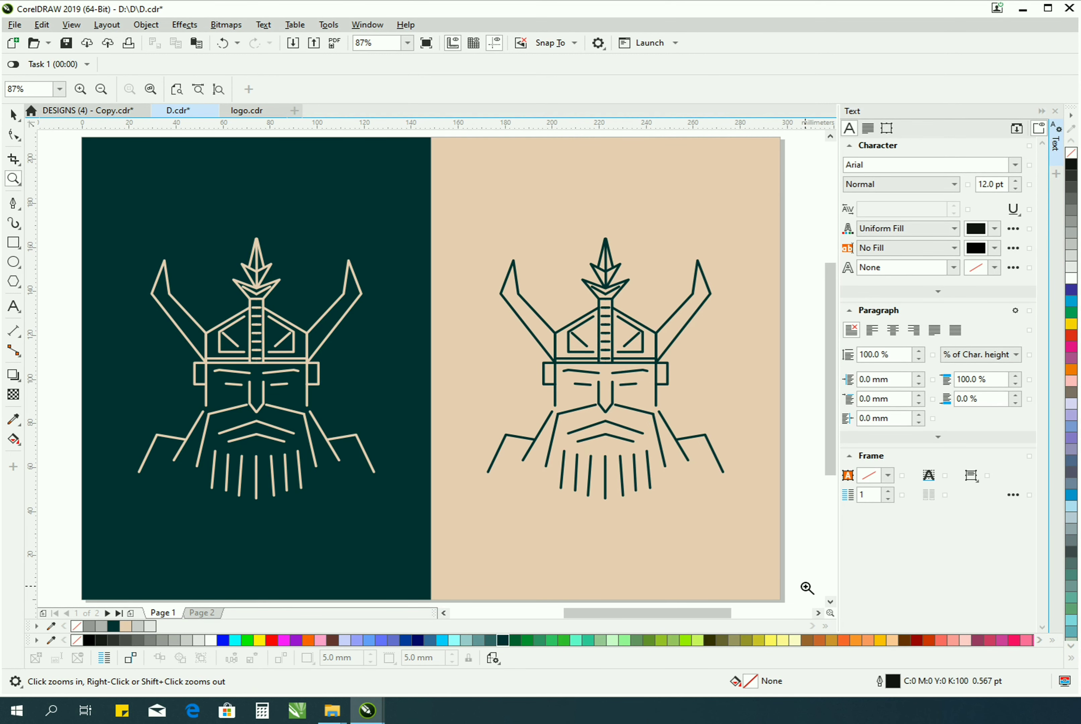